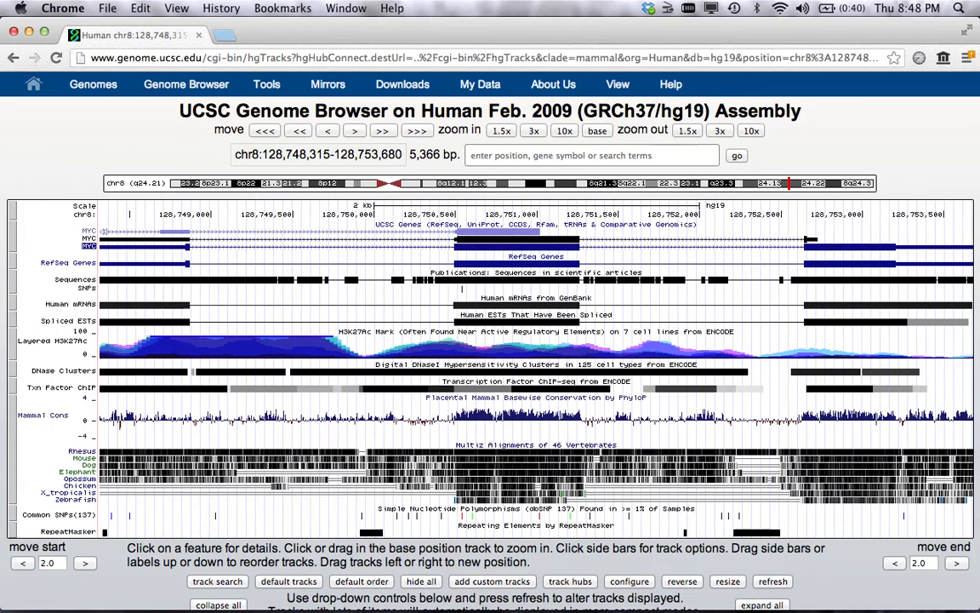
View the myc_enhancer_locus figure in Preview, then return to the genome browser in Chrome
{"action": "key", "text": "super+Tab"}
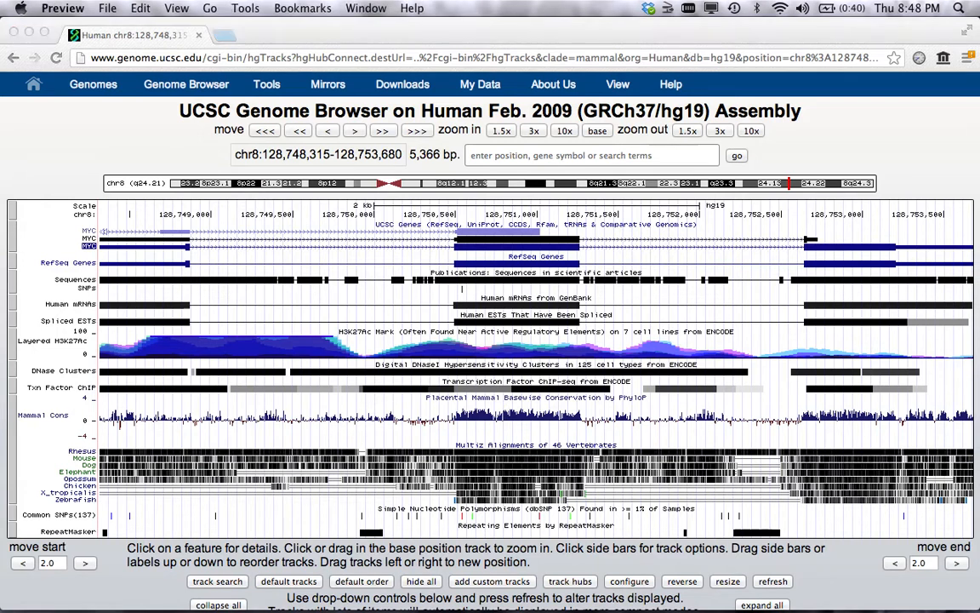
{"action": "left_click_drag", "start_coordinate": [541, 1], "coordinate": [396, 170]}
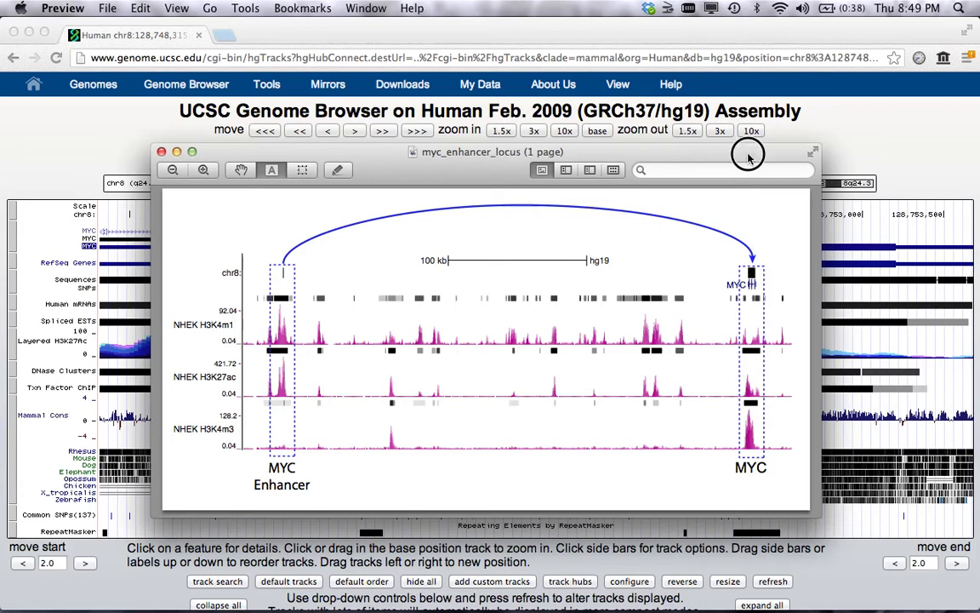
{"action": "left_click", "coordinate": [744, 105]}
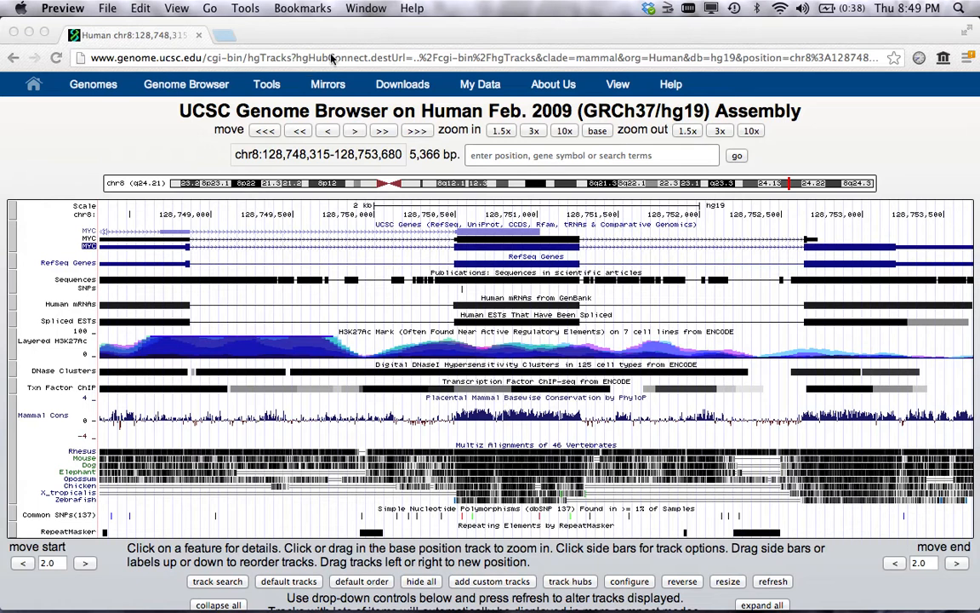
{"action": "left_click", "coordinate": [311, 20]}
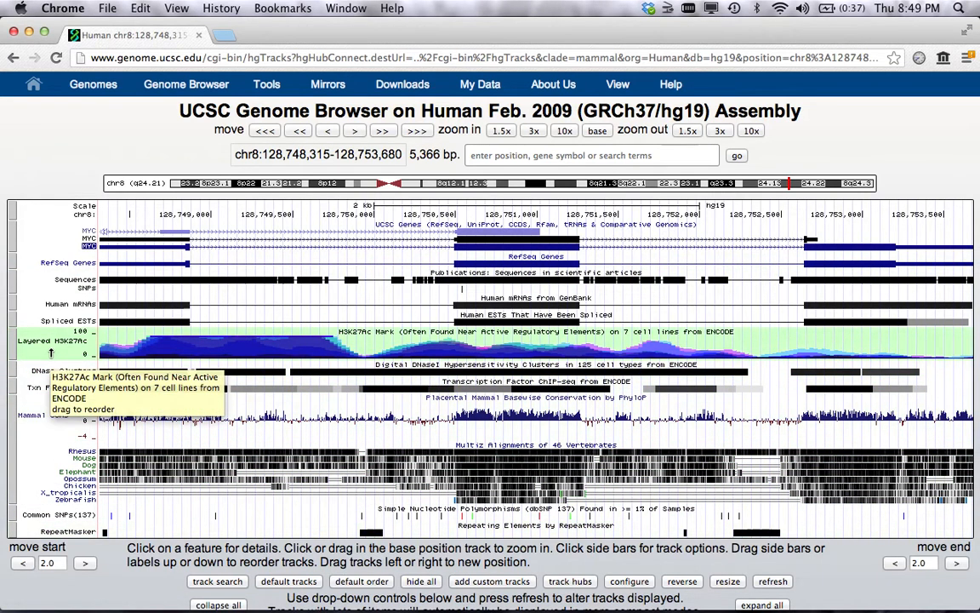
Hide the UCSC Genes, Publications, Human mRNAs and Spliced ESTs tracks
{"action": "right_click", "coordinate": [16, 242]}
{"action": "left_click", "coordinate": [29, 249]}
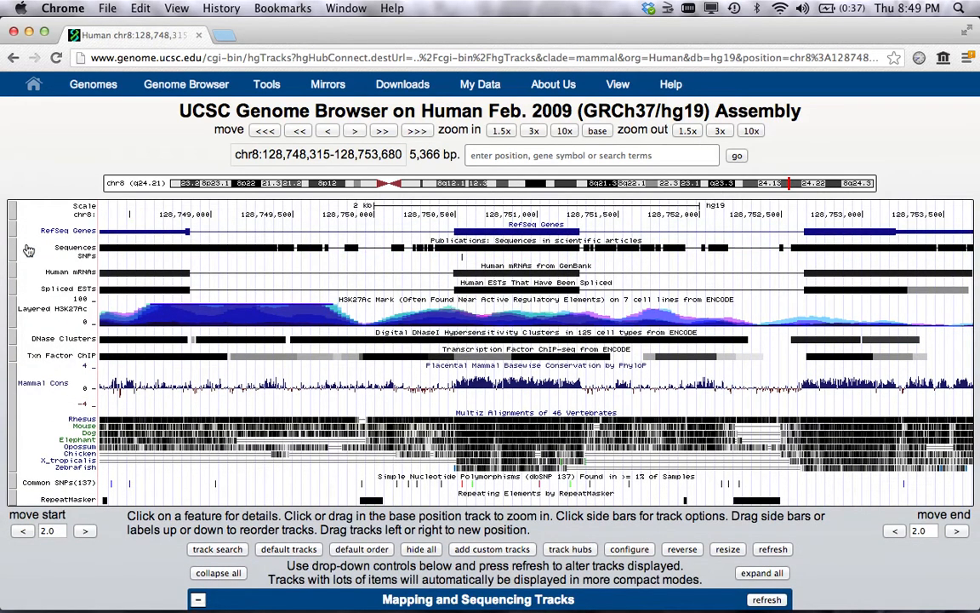
{"action": "right_click", "coordinate": [14, 250]}
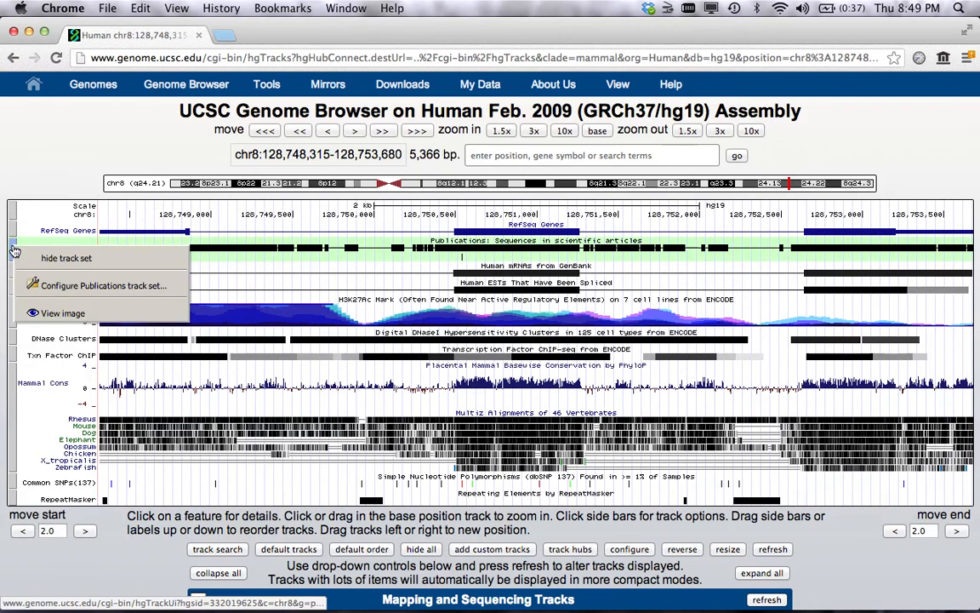
{"action": "left_click", "coordinate": [25, 258]}
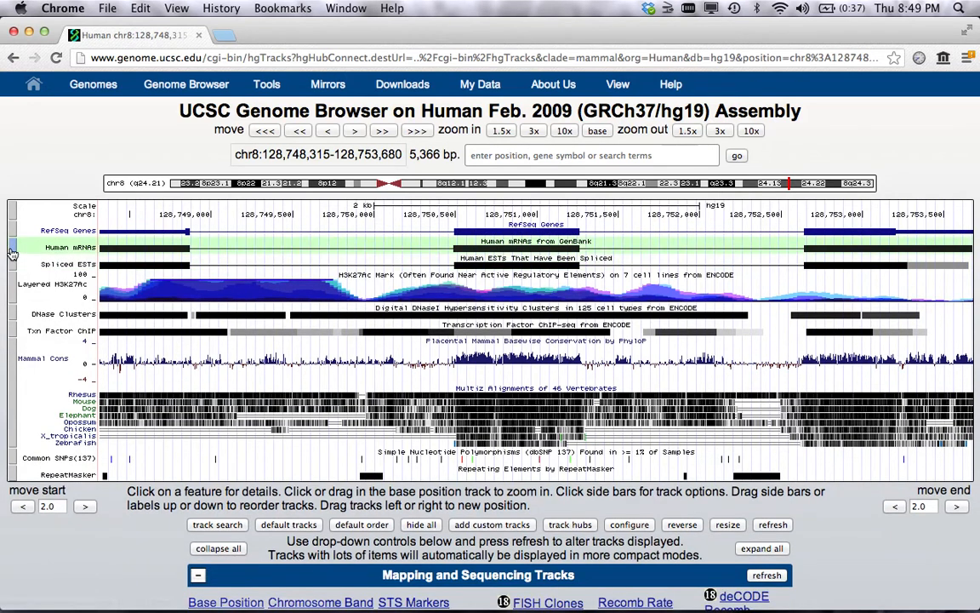
{"action": "right_click", "coordinate": [14, 248]}
{"action": "left_click", "coordinate": [18, 257]}
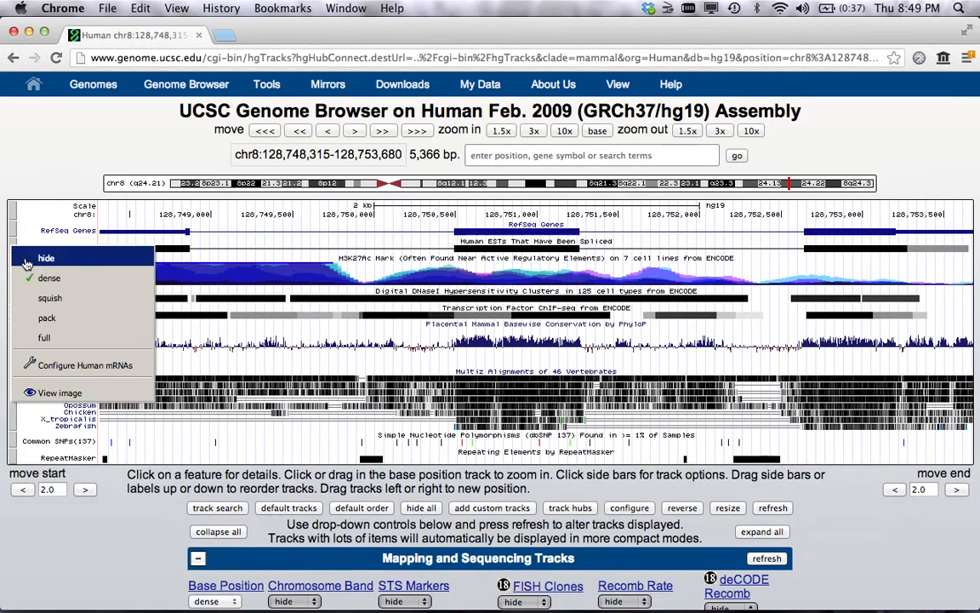
{"action": "right_click", "coordinate": [12, 248]}
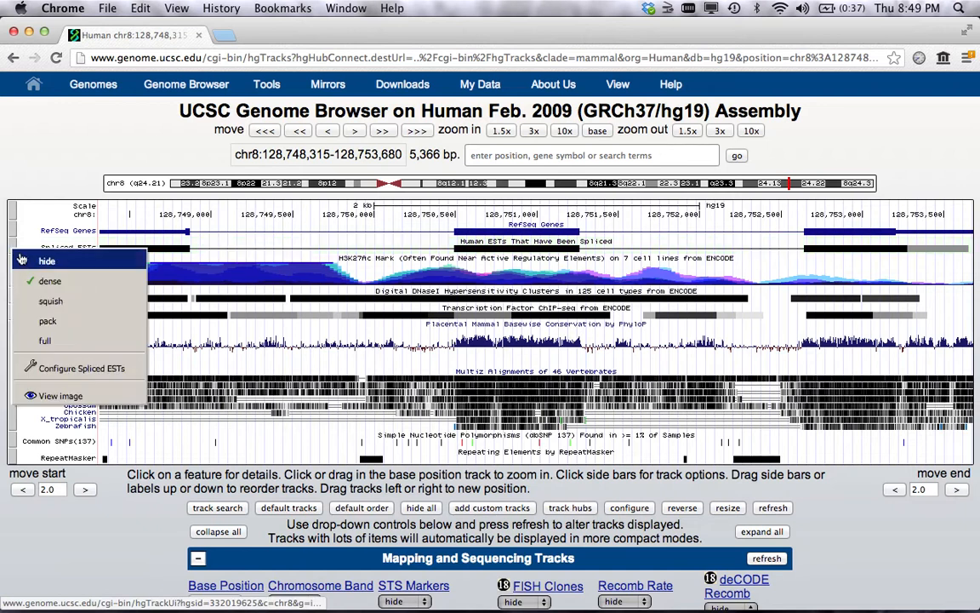
{"action": "left_click", "coordinate": [17, 258]}
Hide the three ENCODE regulation tracks: Layered H3K27Ac, DNase Clusters and Txn Factor ChIP
{"action": "right_click", "coordinate": [14, 254]}
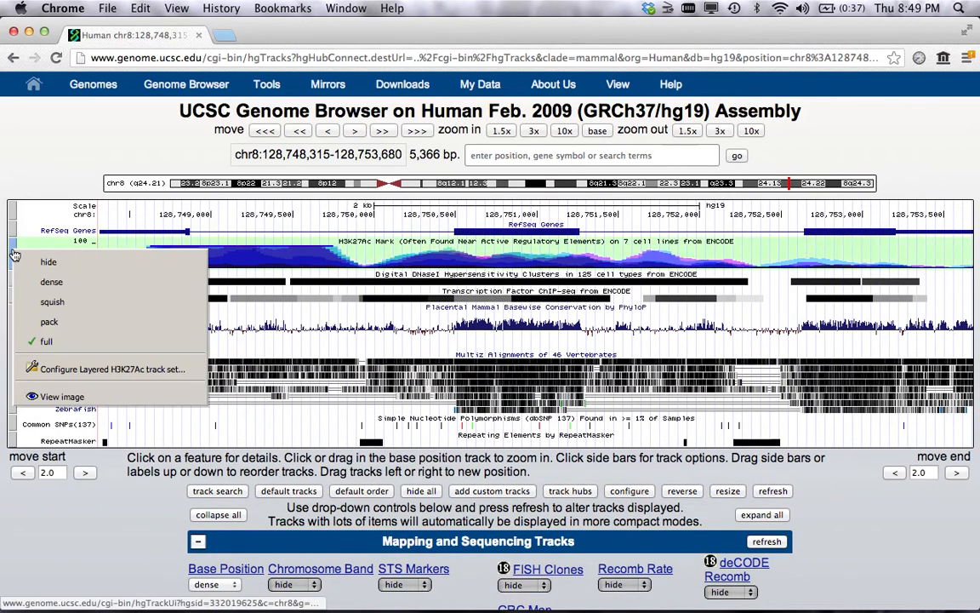
{"action": "left_click", "coordinate": [17, 257]}
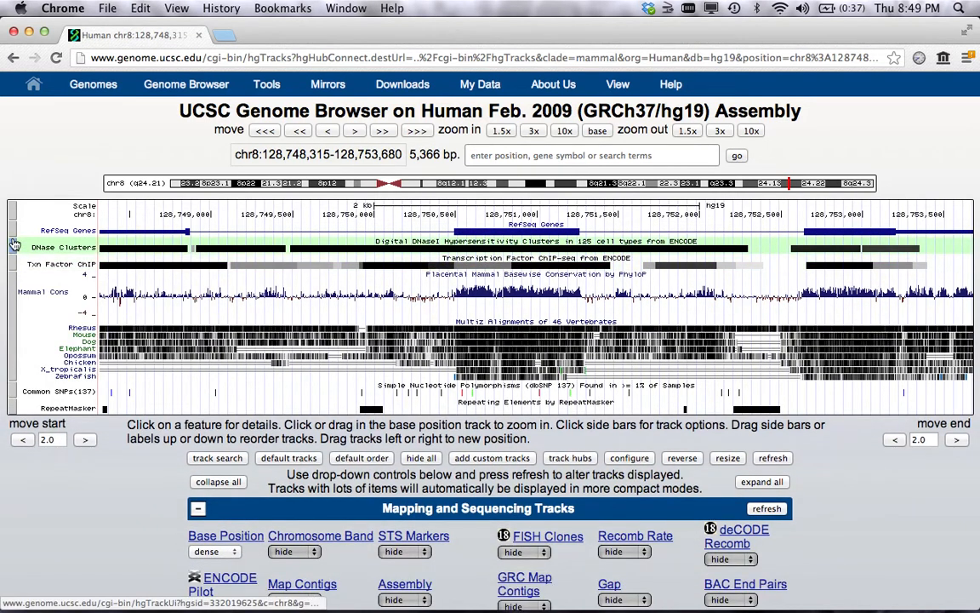
{"action": "right_click", "coordinate": [13, 247]}
{"action": "left_click", "coordinate": [26, 252]}
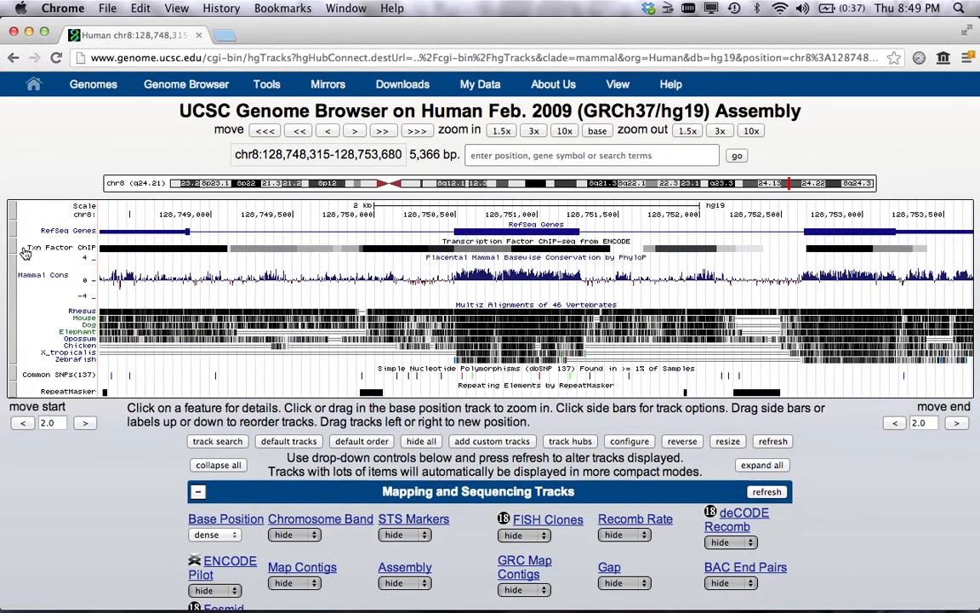
{"action": "right_click", "coordinate": [26, 253]}
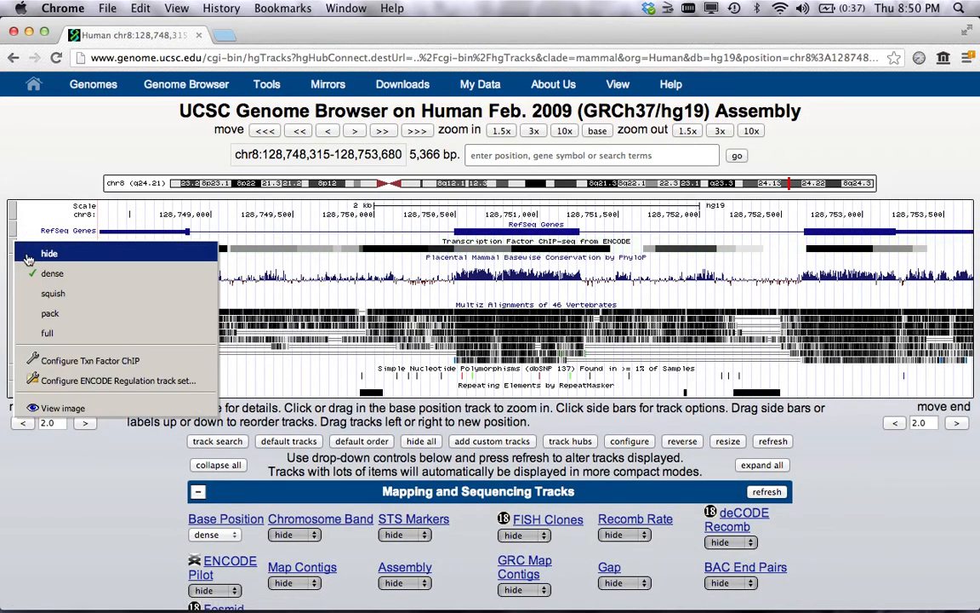
{"action": "left_click", "coordinate": [26, 253]}
Hide the Conservation track set and the Common SNPs(137) and RepeatMasker tracks, keeping only RefSeq Genes
{"action": "right_click", "coordinate": [13, 258]}
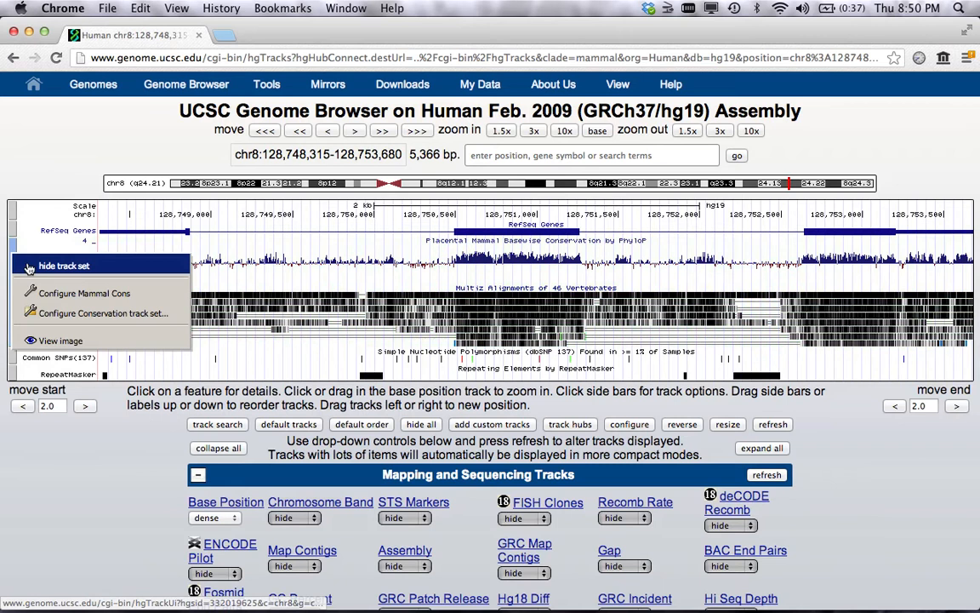
{"action": "left_click", "coordinate": [27, 265]}
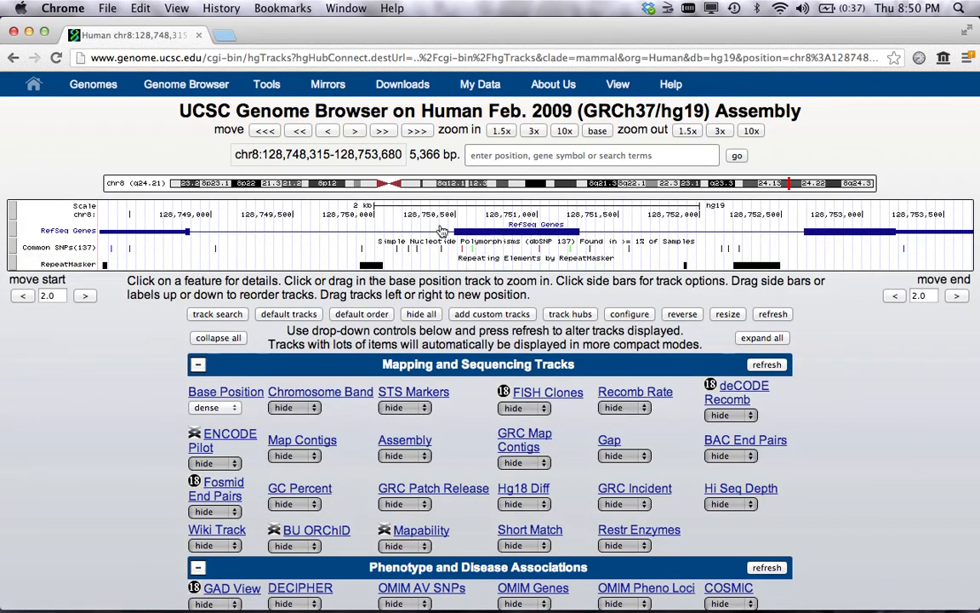
{"action": "right_click", "coordinate": [25, 247]}
{"action": "left_click", "coordinate": [28, 259]}
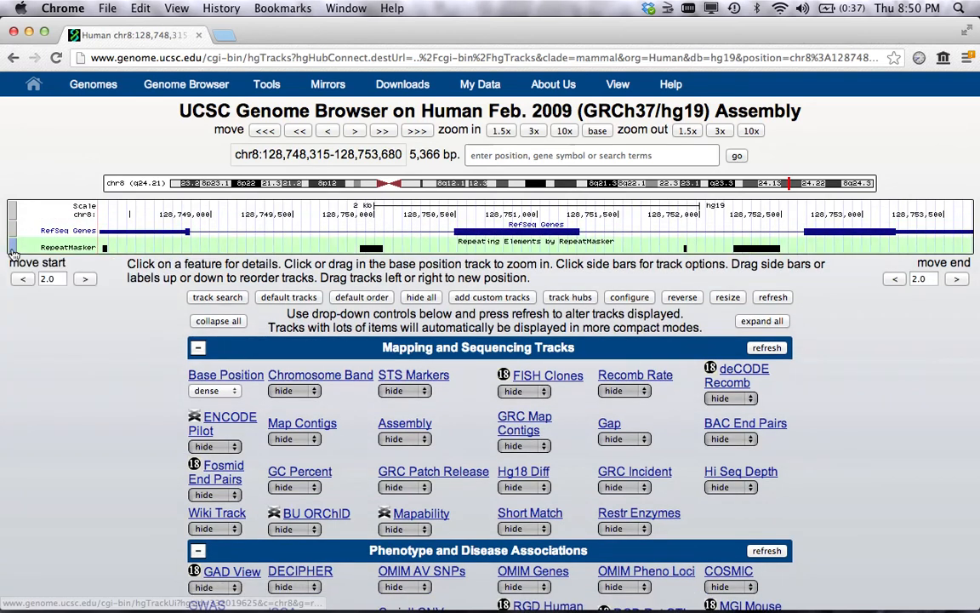
{"action": "right_click", "coordinate": [22, 255]}
{"action": "left_click", "coordinate": [25, 262]}
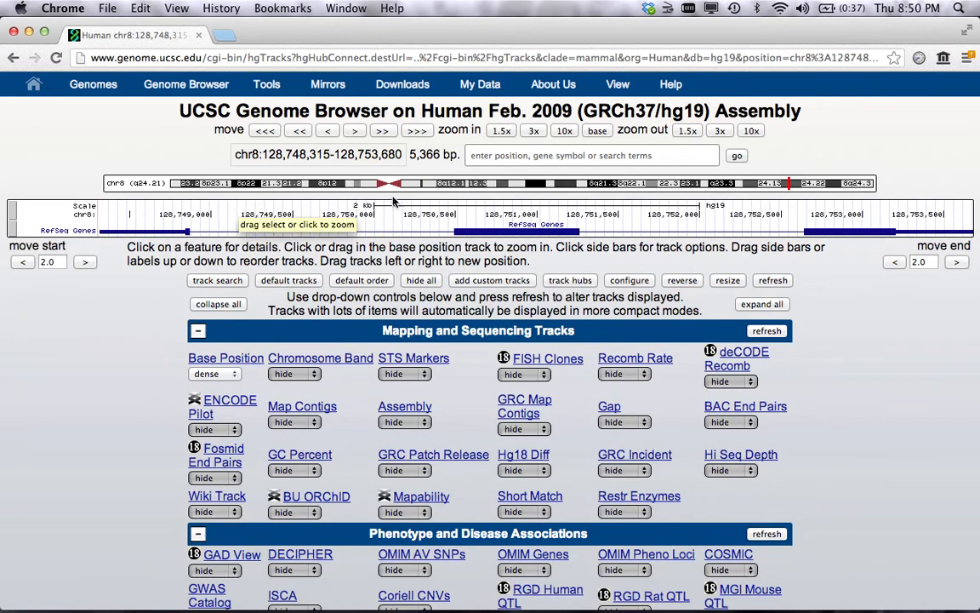
Set the RefSeq Genes track display mode to pack and check the selected mode
{"action": "right_click", "coordinate": [13, 231]}
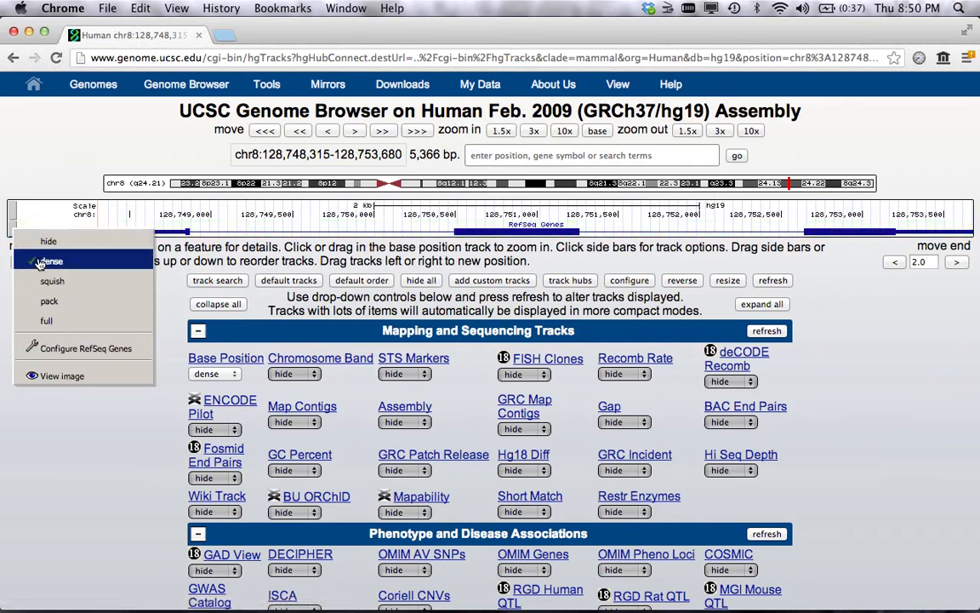
{"action": "left_click", "coordinate": [43, 303]}
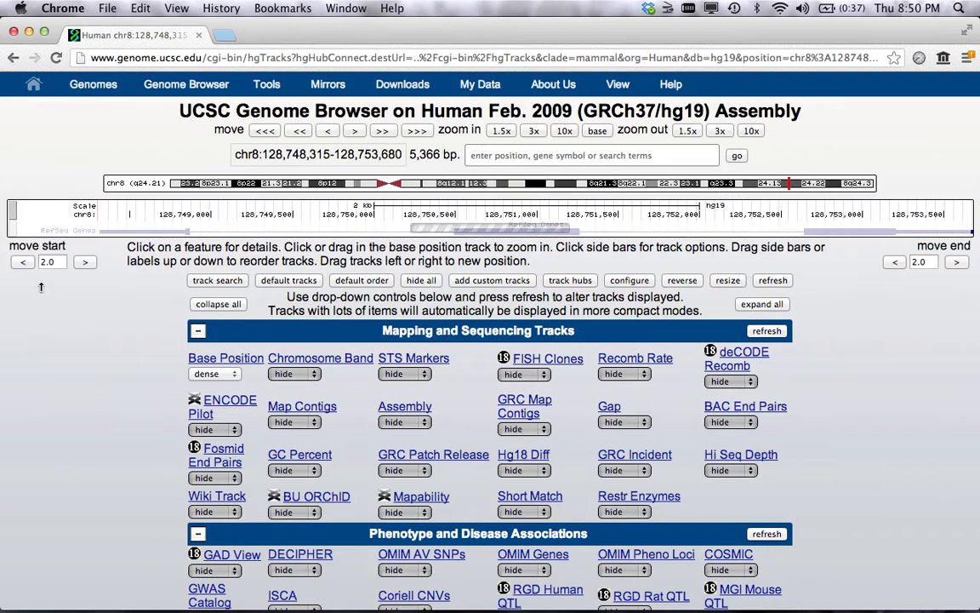
{"action": "right_click", "coordinate": [12, 233]}
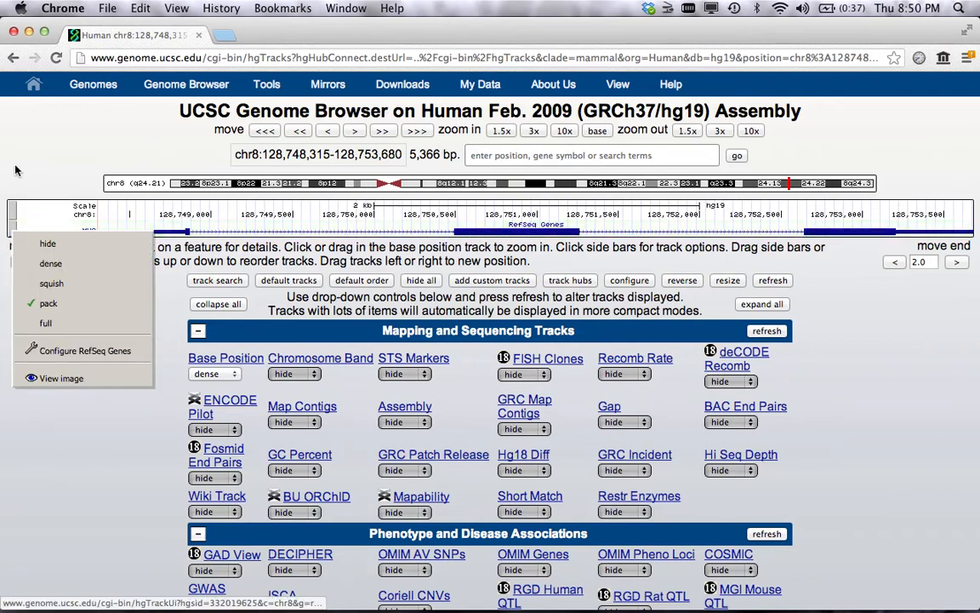
{"action": "left_click", "coordinate": [181, 172]}
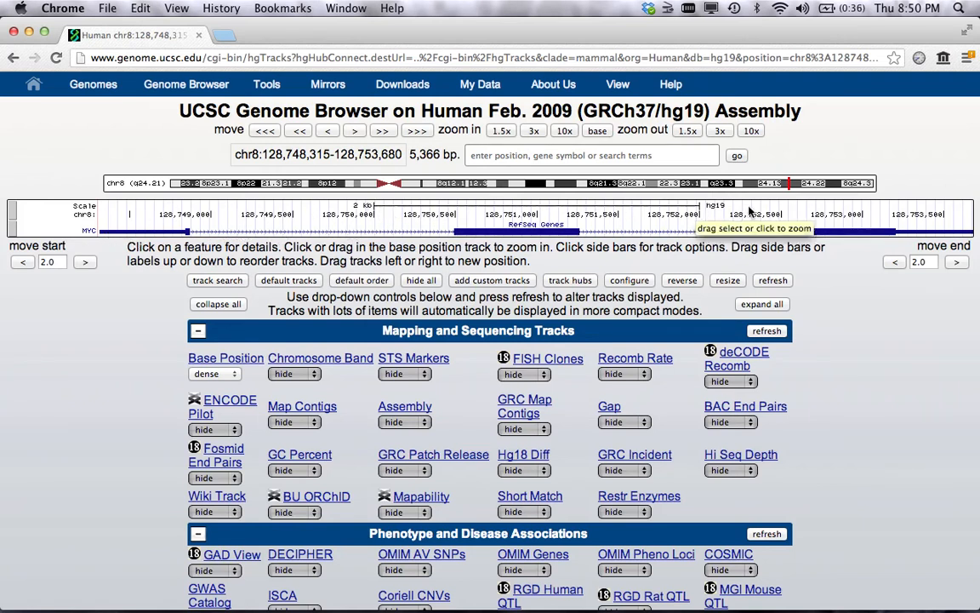
Zoom out from MYC to chr8:126,067,998-131,433,997, then zoom in on chr8:128,340,214-128,861,322, covering POU5F1B through MYC
{"action": "left_click", "coordinate": [751, 132]}
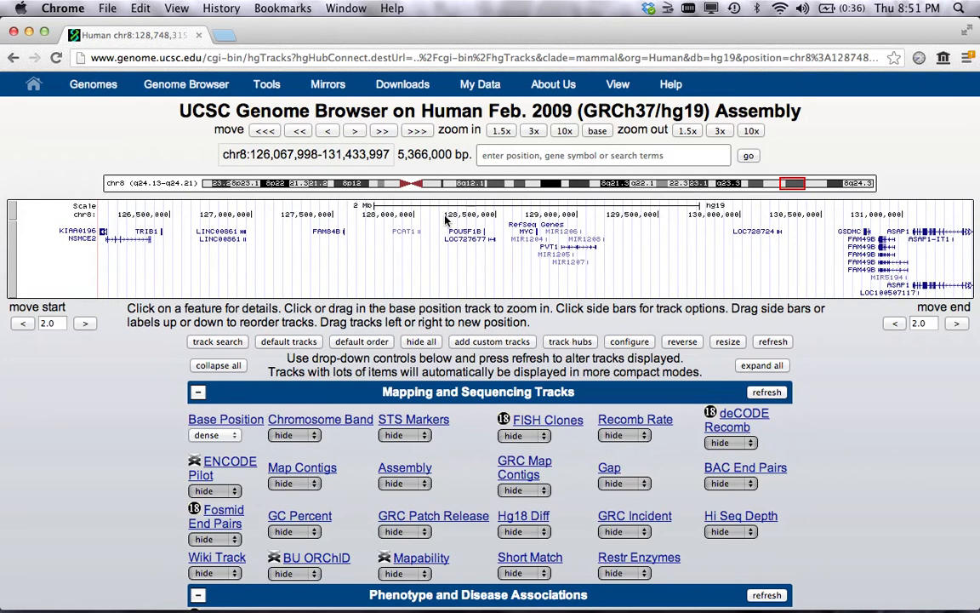
{"action": "left_click_drag", "start_coordinate": [468, 206], "coordinate": [554, 208]}
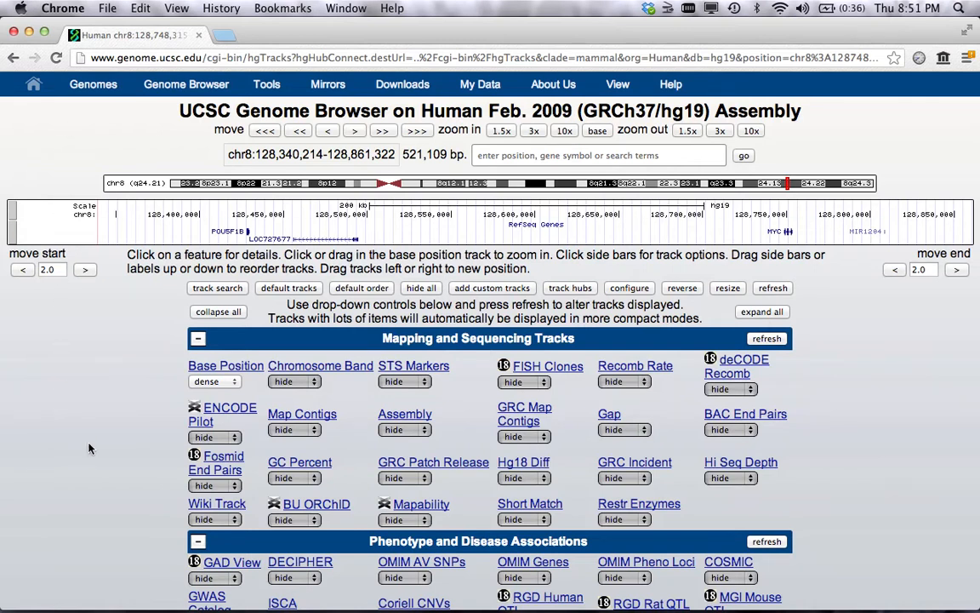
Look through the available track groups below the browser image, from Mapping and Sequencing Tracks down to Regulation
{"action": "scroll", "coordinate": [90, 448], "scroll_direction": "down", "scroll_amount": 3}
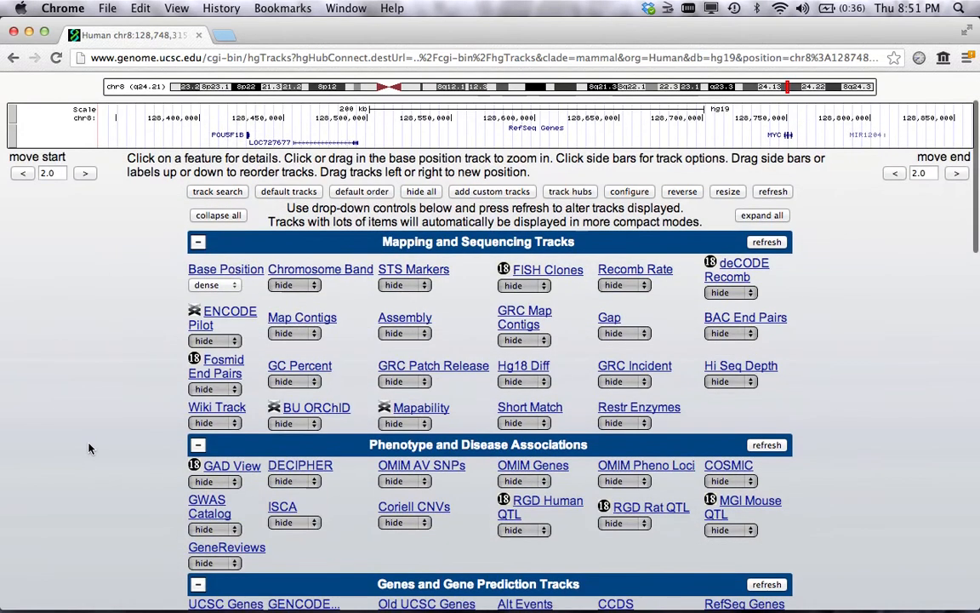
{"action": "scroll", "coordinate": [89, 449], "scroll_direction": "down", "scroll_amount": 1}
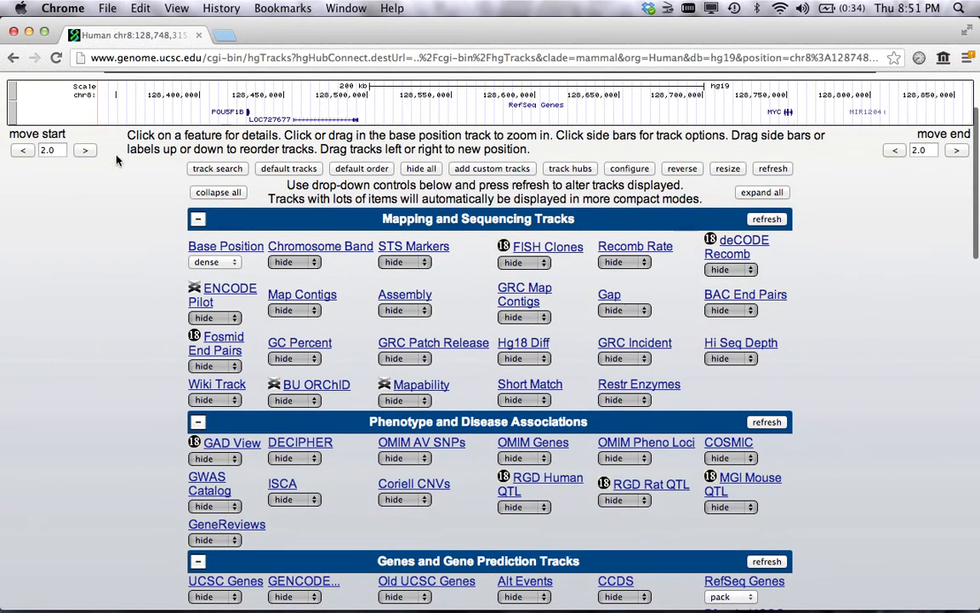
{"action": "scroll", "coordinate": [106, 392], "scroll_direction": "down", "scroll_amount": 5}
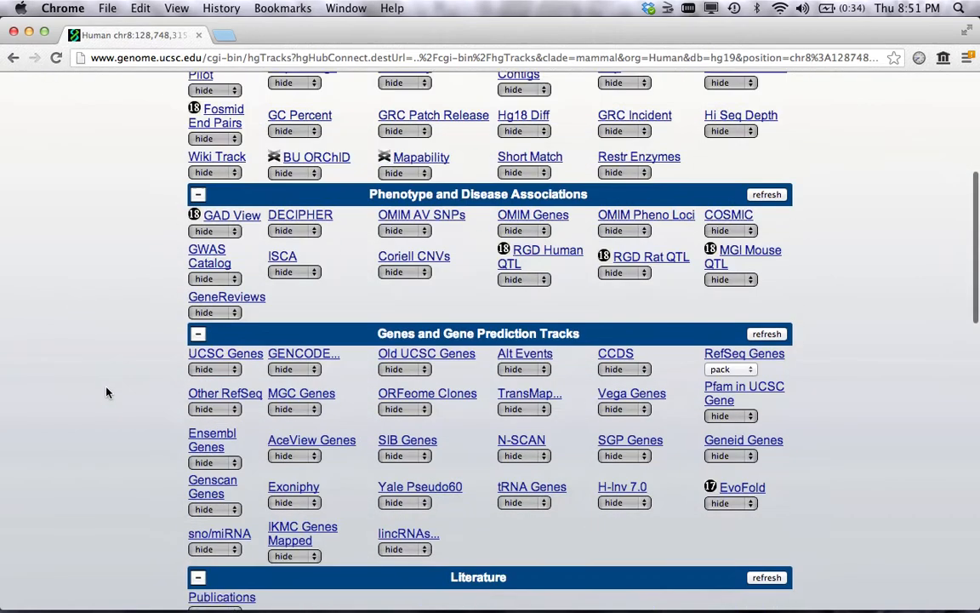
{"action": "scroll", "coordinate": [107, 392], "scroll_direction": "up", "scroll_amount": 3}
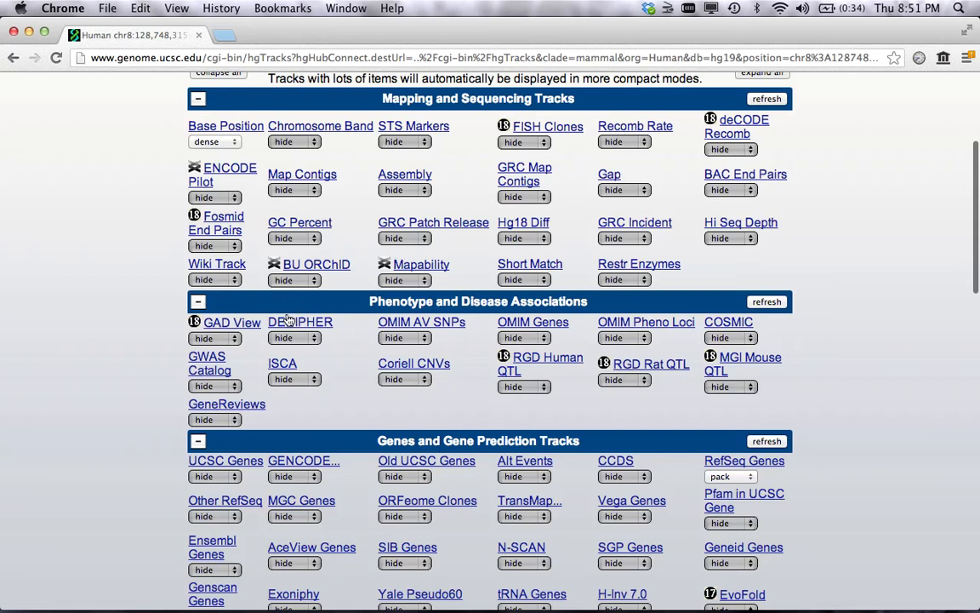
{"action": "scroll", "coordinate": [228, 455], "scroll_direction": "down", "scroll_amount": 2}
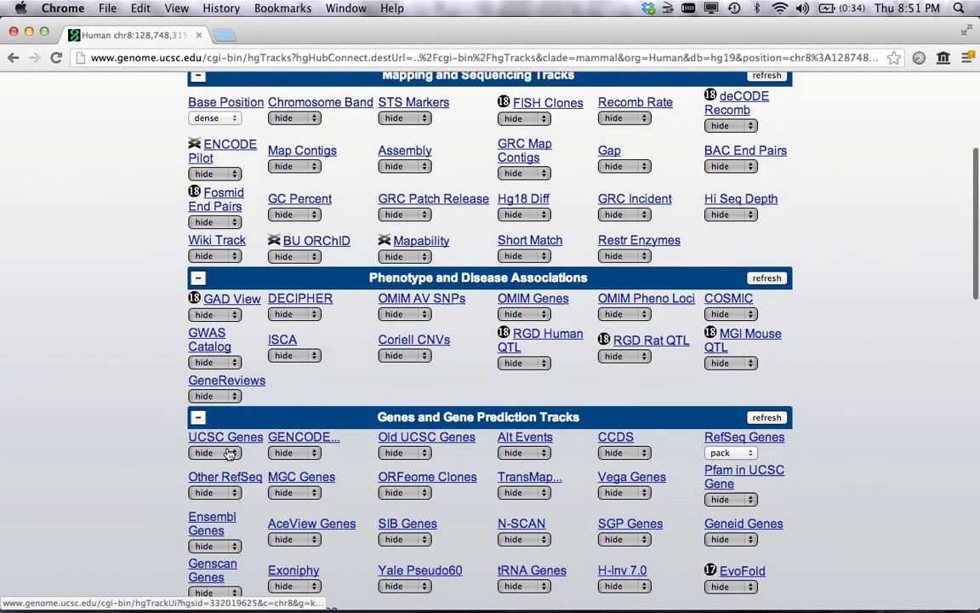
{"action": "scroll", "coordinate": [228, 453], "scroll_direction": "down", "scroll_amount": 2}
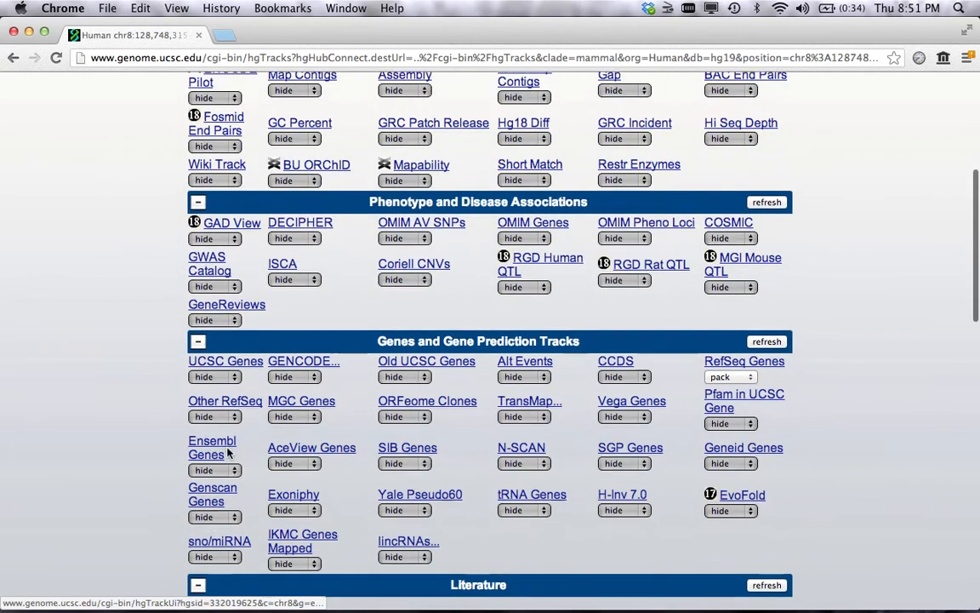
{"action": "scroll", "coordinate": [213, 223], "scroll_direction": "up", "scroll_amount": 1}
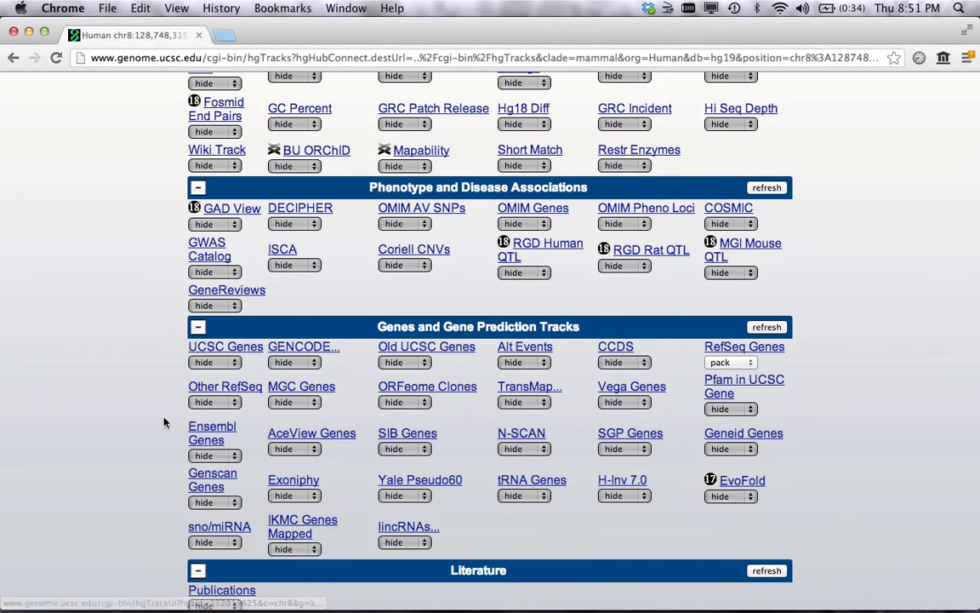
{"action": "scroll", "coordinate": [165, 417], "scroll_direction": "down", "scroll_amount": 6}
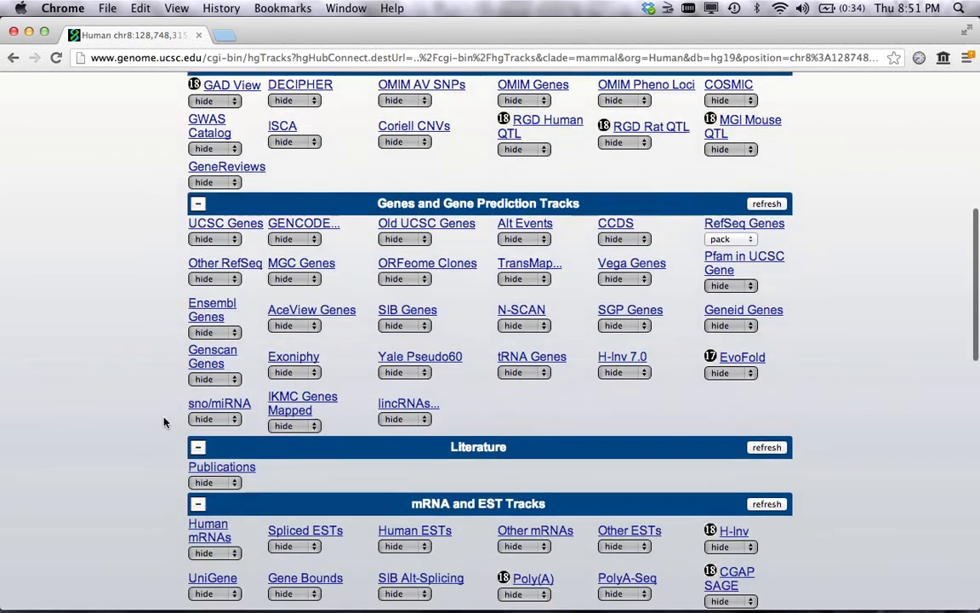
{"action": "scroll", "coordinate": [164, 422], "scroll_direction": "down", "scroll_amount": 5}
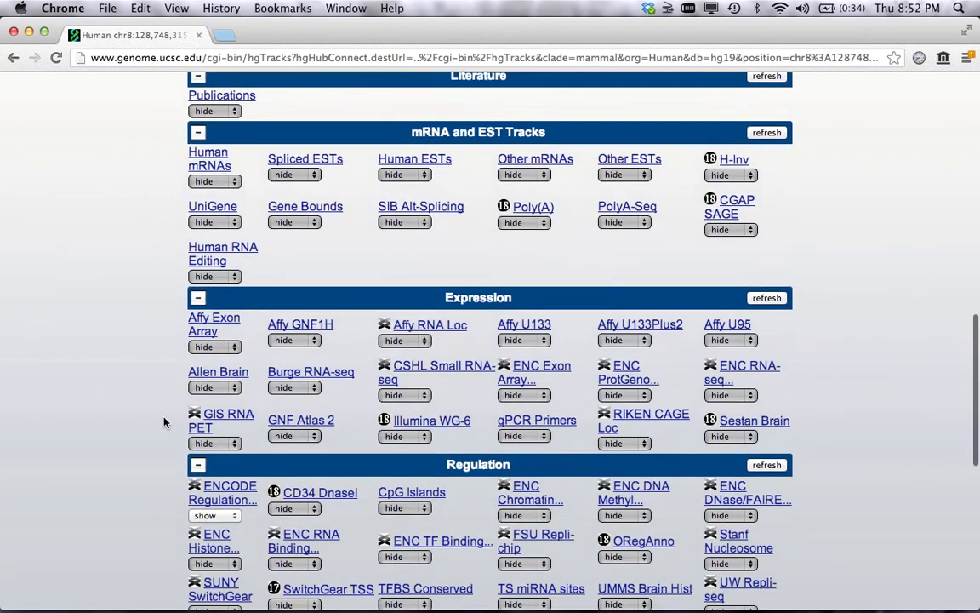
Collapse the Expression, mRNA and EST Tracks, Literature, and Genes and Gene Prediction Tracks groups
{"action": "left_click", "coordinate": [198, 297]}
{"action": "left_click", "coordinate": [199, 133]}
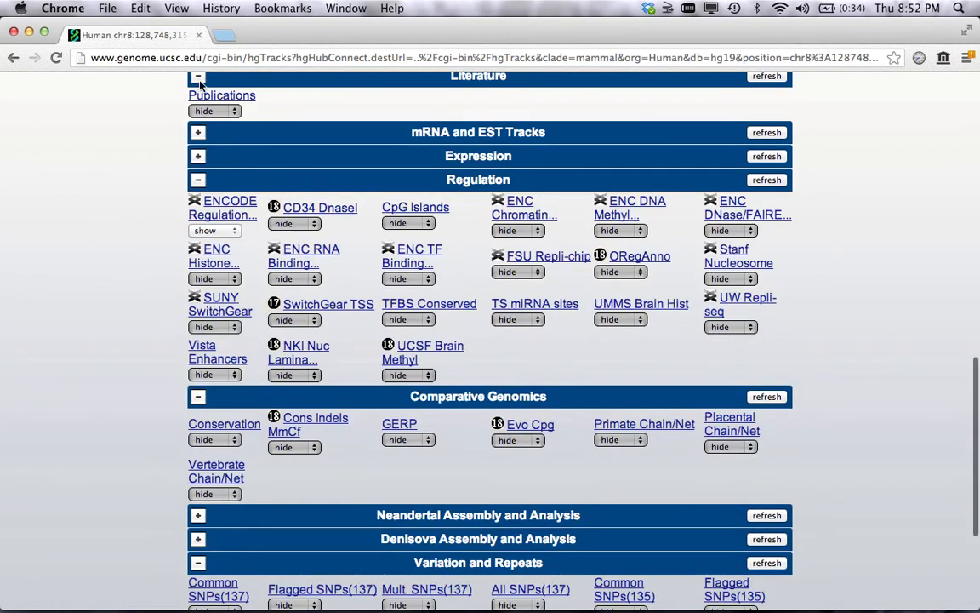
{"action": "left_click", "coordinate": [198, 77]}
{"action": "scroll", "coordinate": [162, 141], "scroll_direction": "up", "scroll_amount": 5}
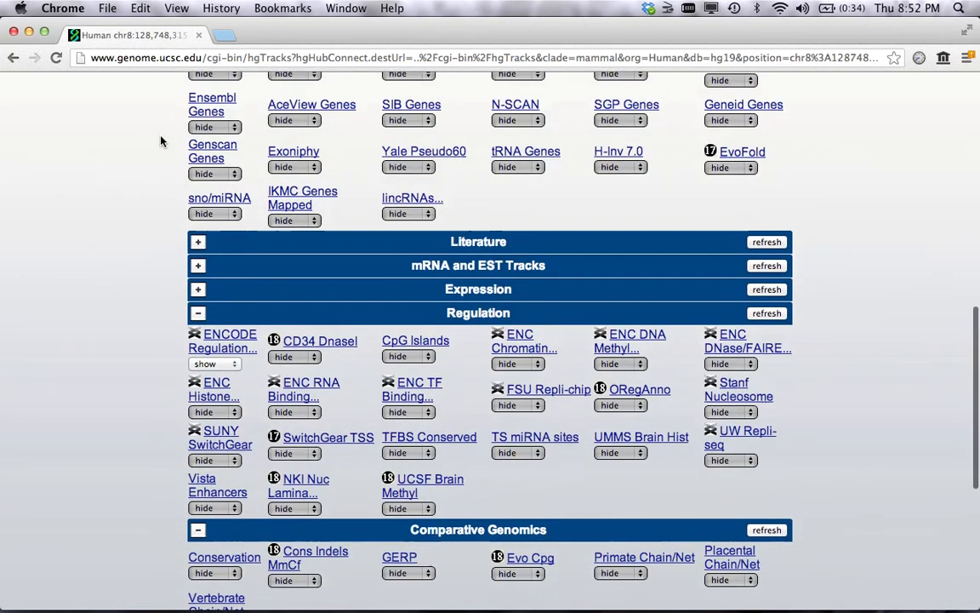
{"action": "left_click", "coordinate": [198, 128]}
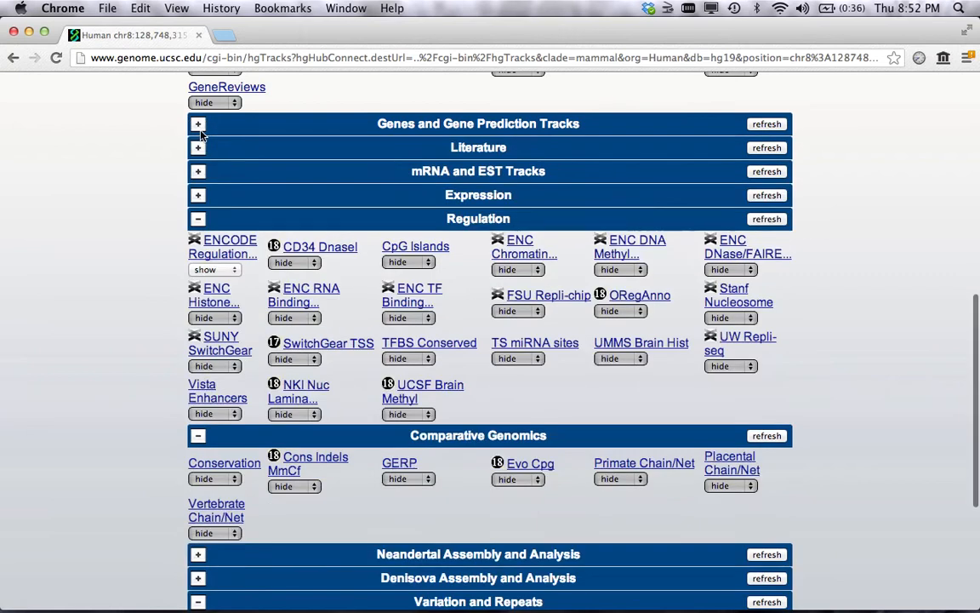
Collapse the Phenotype and Disease Associations group and open the Broad Histone track settings within ENC Histone under Regulation
{"action": "scroll", "coordinate": [150, 103], "scroll_direction": "up", "scroll_amount": 4}
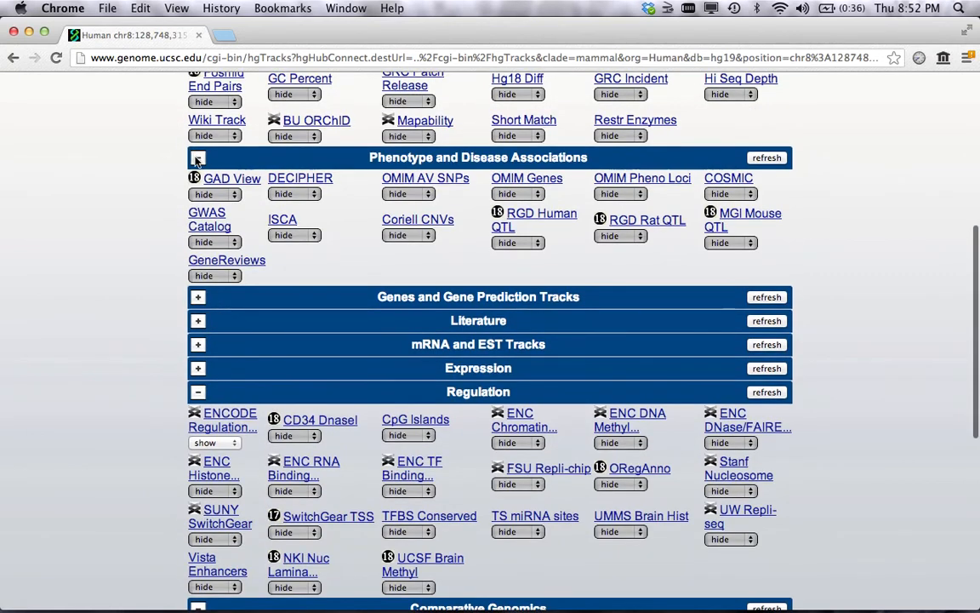
{"action": "left_click", "coordinate": [197, 158]}
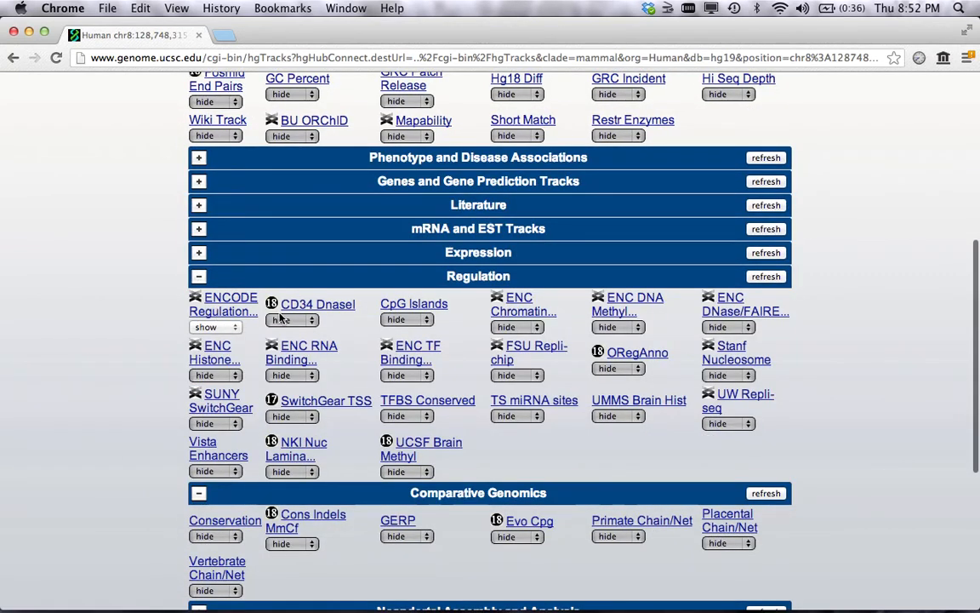
{"action": "left_click", "coordinate": [219, 354]}
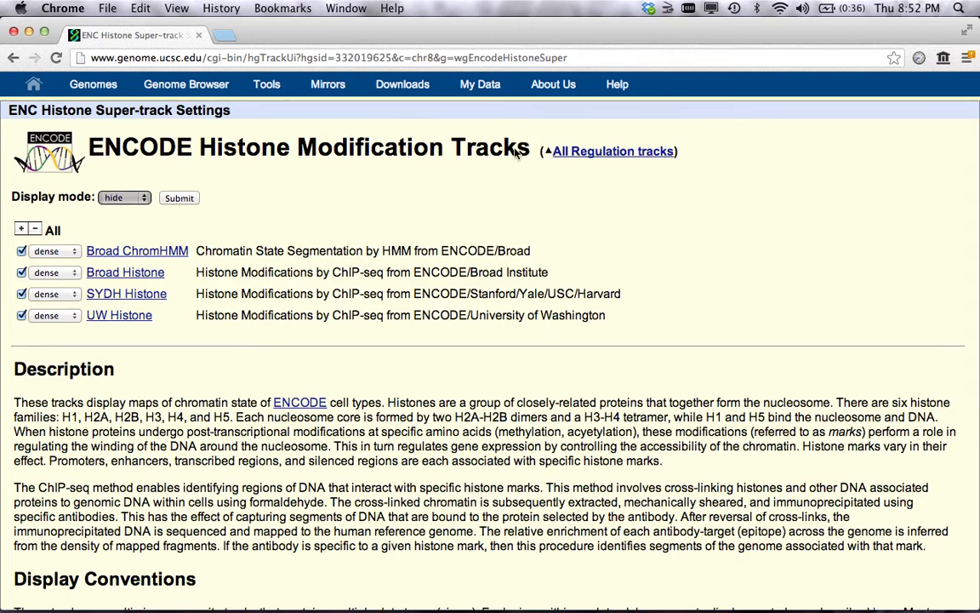
{"action": "left_click", "coordinate": [136, 274]}
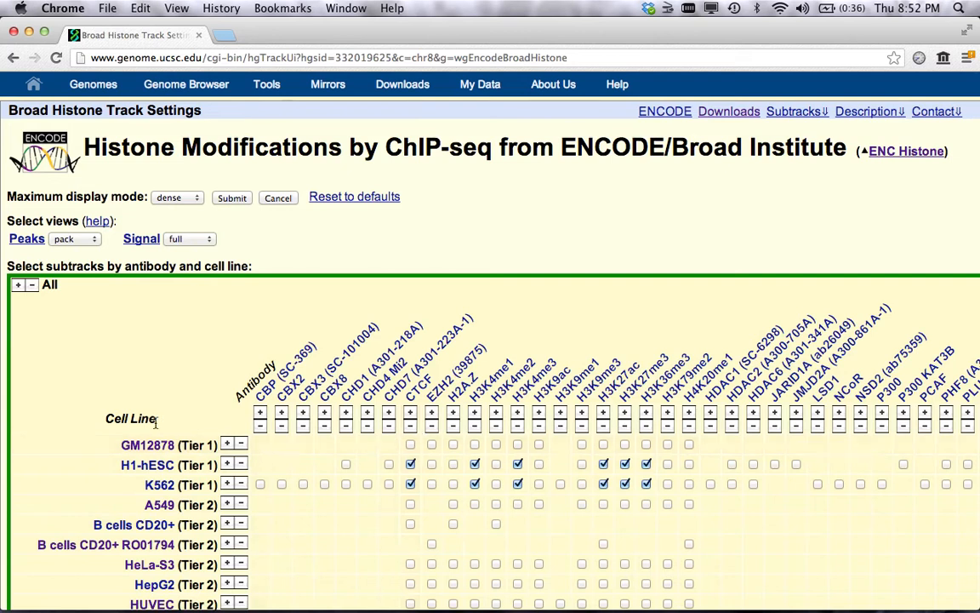
Deselect all Broad Histone subtracks in the antibody and cell line matrix
{"action": "scroll", "coordinate": [90, 464], "scroll_direction": "down", "scroll_amount": 3}
{"action": "scroll", "coordinate": [91, 464], "scroll_direction": "down", "scroll_amount": 4}
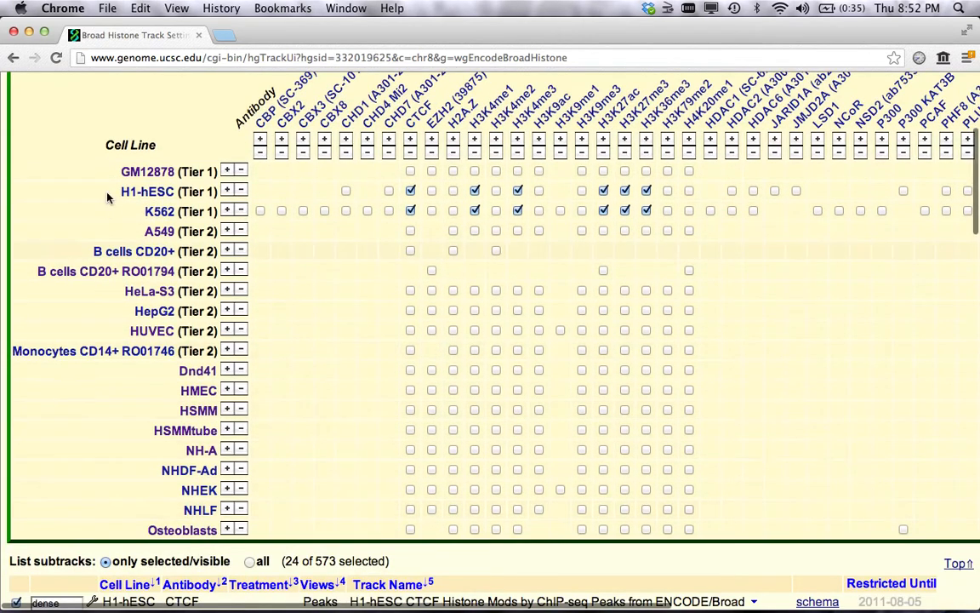
{"action": "scroll", "coordinate": [157, 146], "scroll_direction": "up", "scroll_amount": 3}
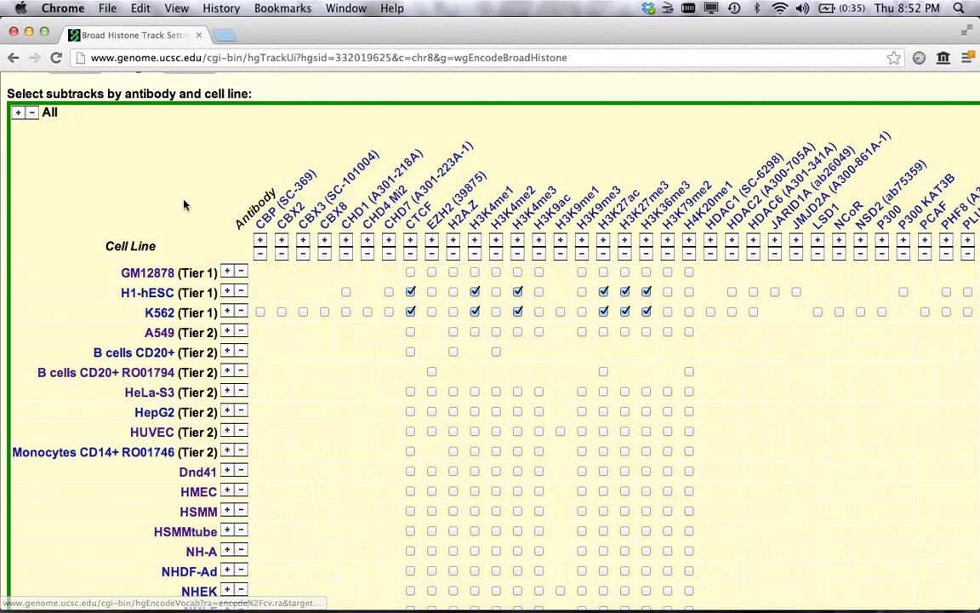
{"action": "left_click", "coordinate": [31, 113]}
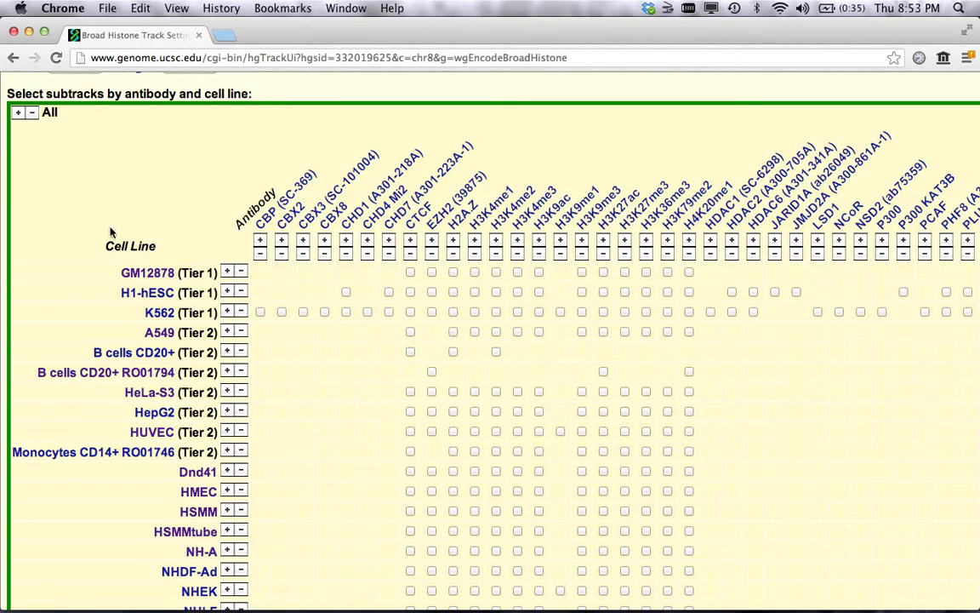
Look up the description of the NHEK cell line in the ENCODE vocabulary and return to the Broad Histone settings
{"action": "scroll", "coordinate": [132, 419], "scroll_direction": "down", "scroll_amount": 3}
{"action": "scroll", "coordinate": [132, 417], "scroll_direction": "down", "scroll_amount": 2}
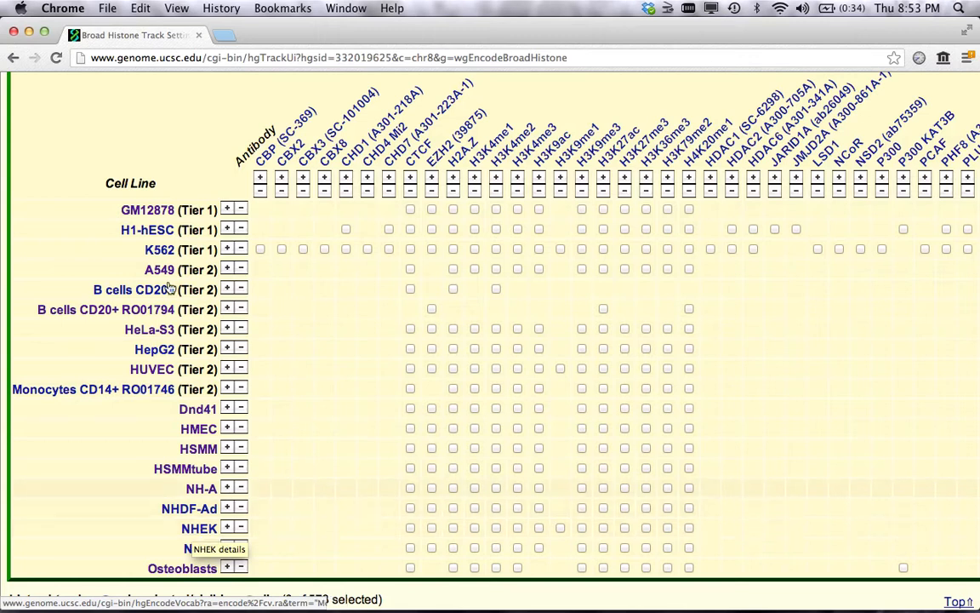
{"action": "left_click", "coordinate": [197, 530]}
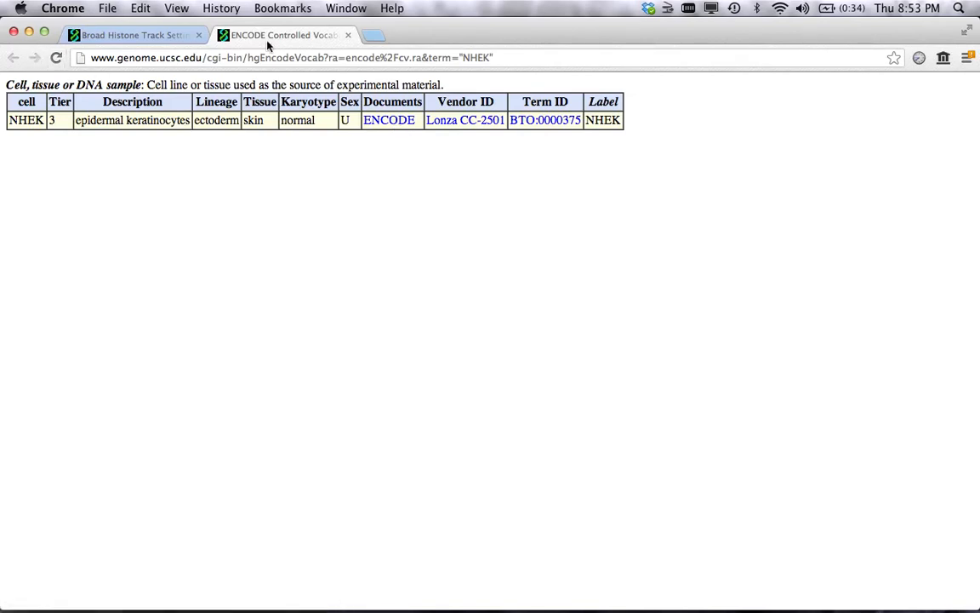
{"action": "left_click", "coordinate": [348, 36]}
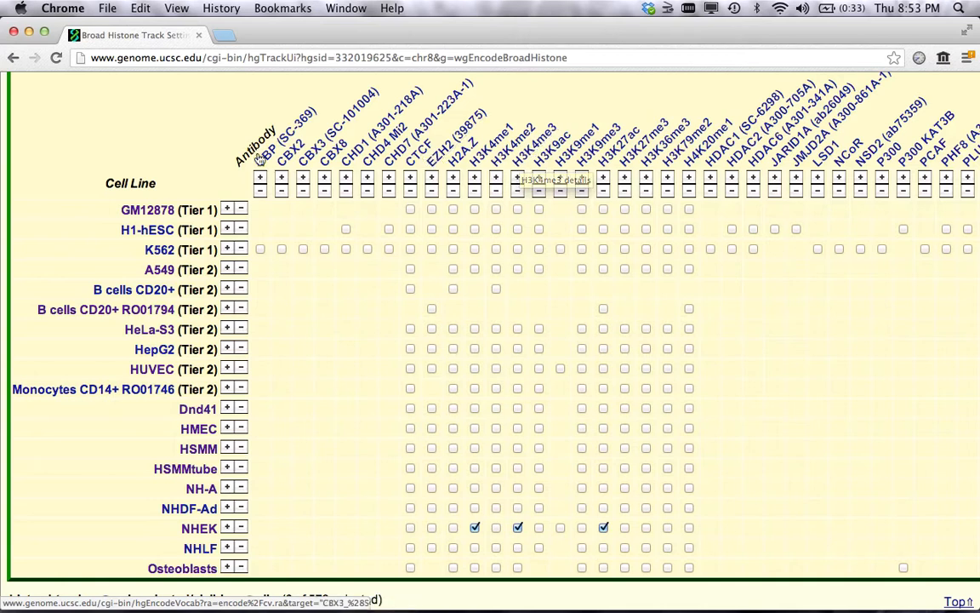
Select the H3K4me1, H3K4me3 and H3K27ac subtracks for NHEK and submit the Broad Histone settings
{"action": "scroll", "coordinate": [156, 150], "scroll_direction": "up", "scroll_amount": 2}
{"action": "scroll", "coordinate": [156, 151], "scroll_direction": "up", "scroll_amount": 3}
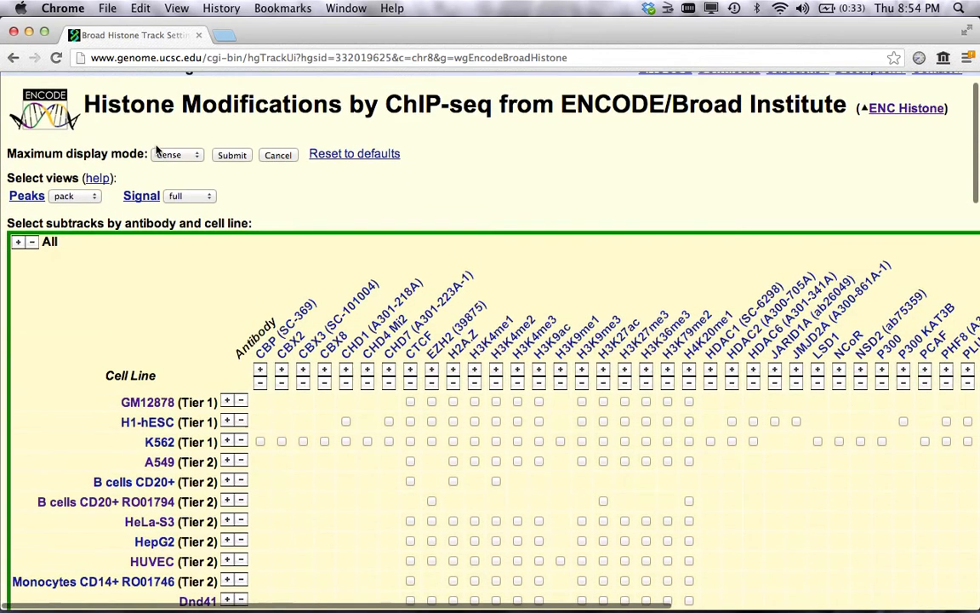
{"action": "left_click", "coordinate": [225, 155]}
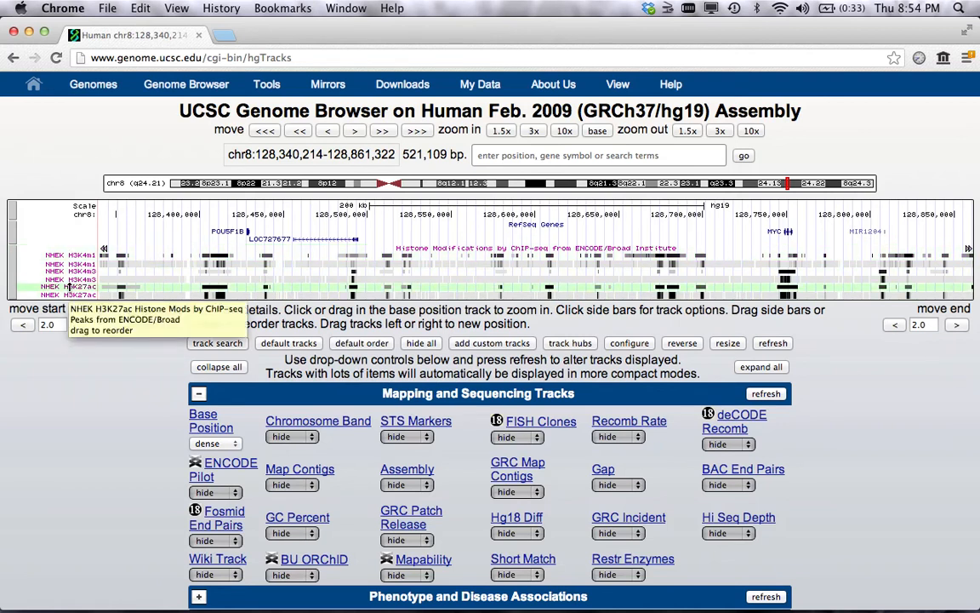
Set the display mode of the NHEK H3K4me3 peaks subtrack to full
{"action": "right_click", "coordinate": [13, 278]}
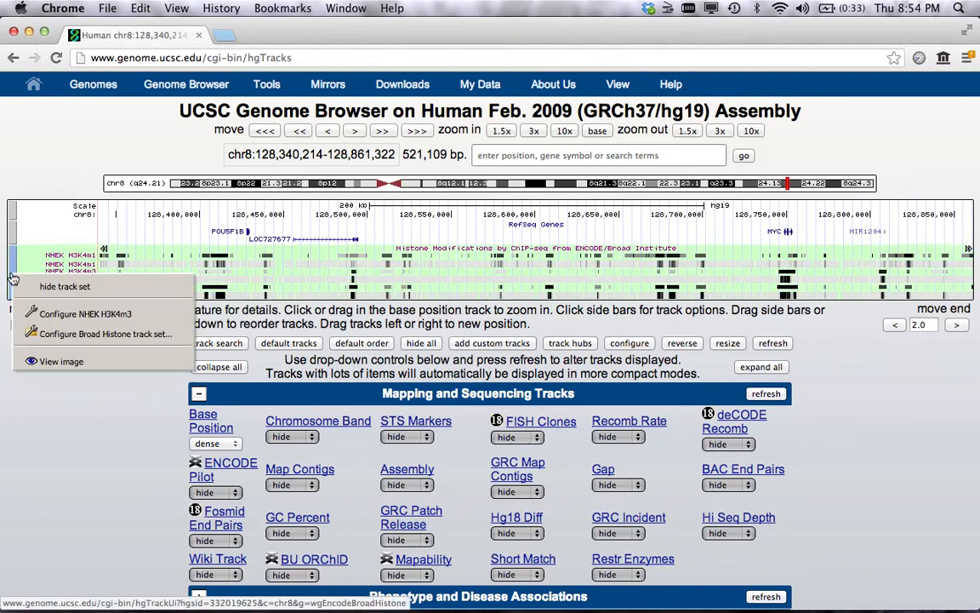
{"action": "left_click", "coordinate": [52, 316]}
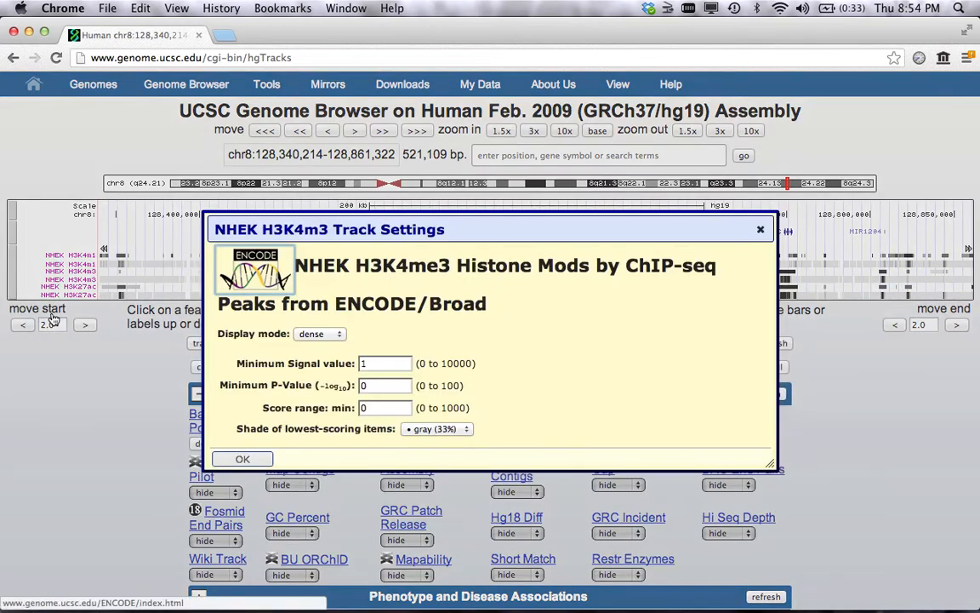
{"action": "left_click", "coordinate": [324, 333]}
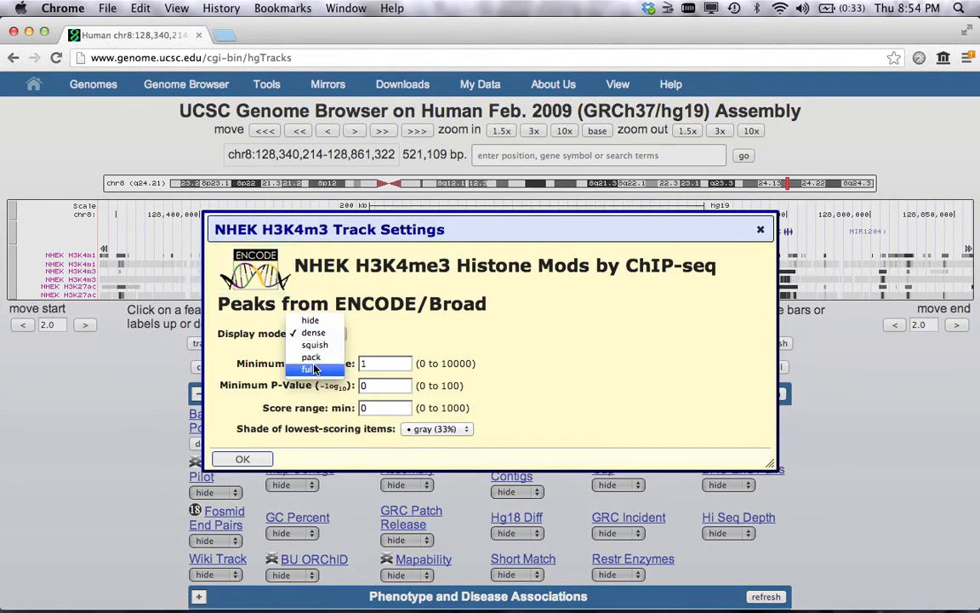
{"action": "left_click", "coordinate": [312, 356]}
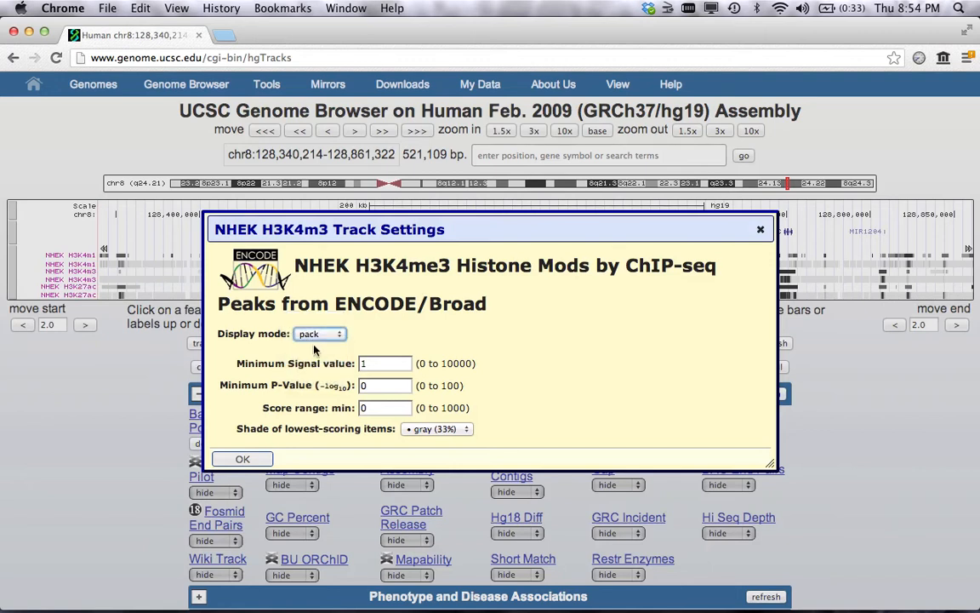
{"action": "left_click", "coordinate": [322, 336]}
{"action": "left_click", "coordinate": [317, 346]}
{"action": "left_click", "coordinate": [242, 460]}
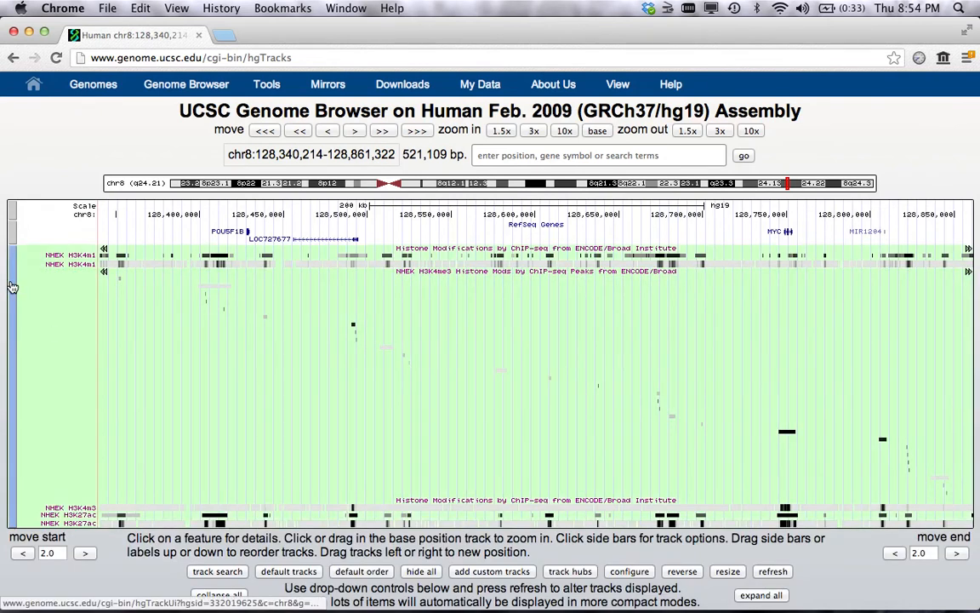
Configure the Broad Histone track set with the Signal view at full and the Peaks view at dense, and submit it
{"action": "right_click", "coordinate": [12, 287]}
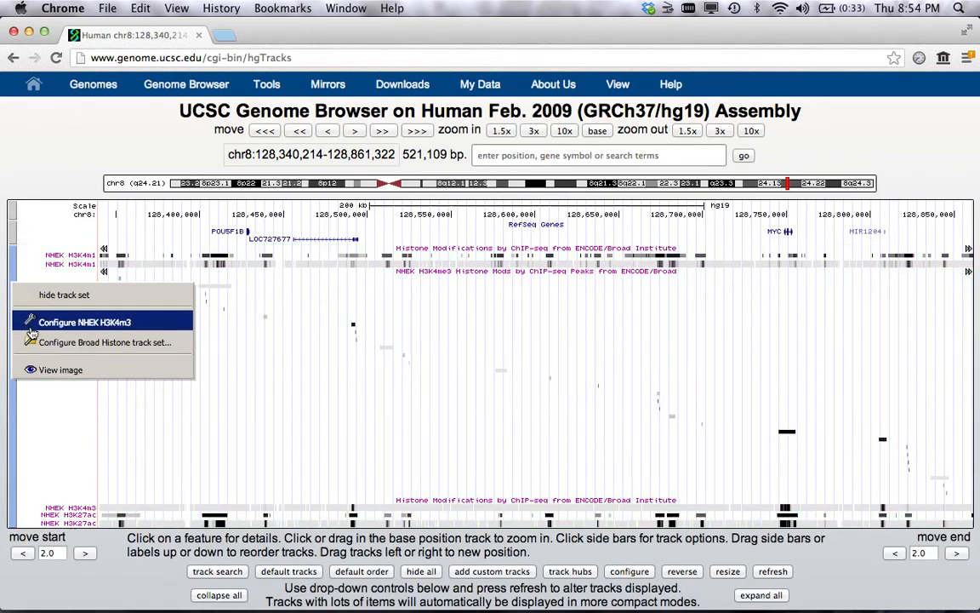
{"action": "left_click", "coordinate": [32, 342]}
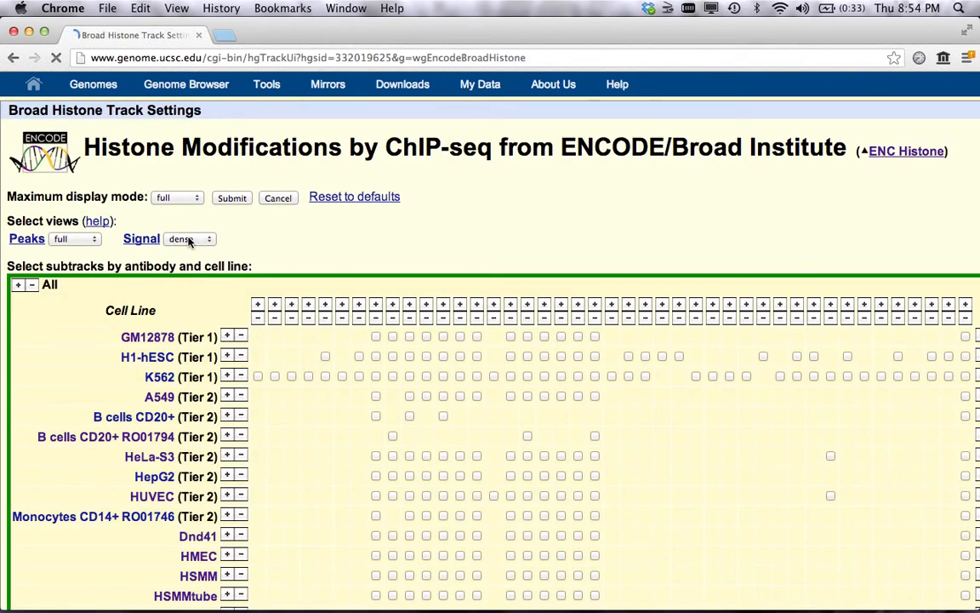
{"action": "left_click", "coordinate": [178, 239]}
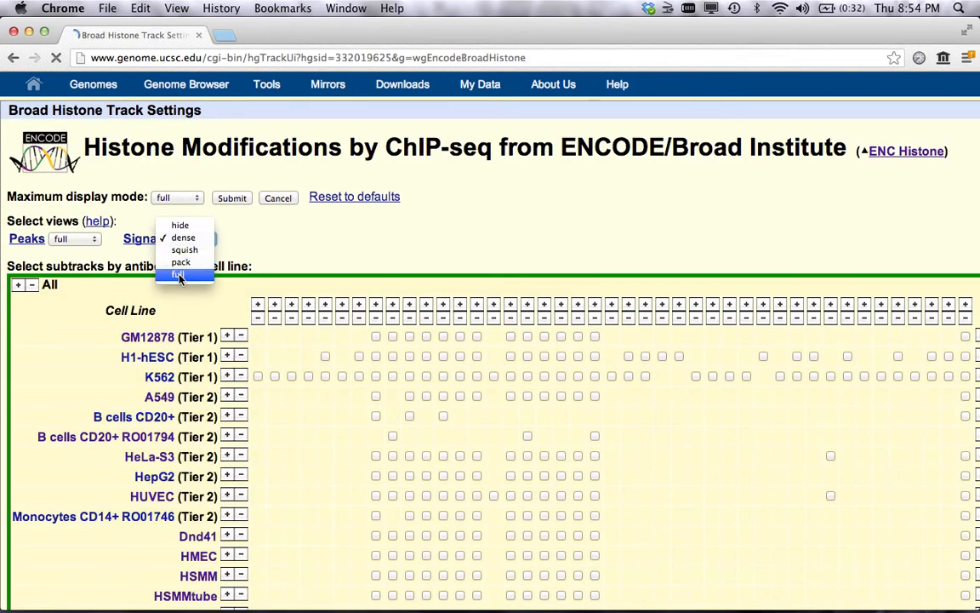
{"action": "left_click", "coordinate": [179, 277]}
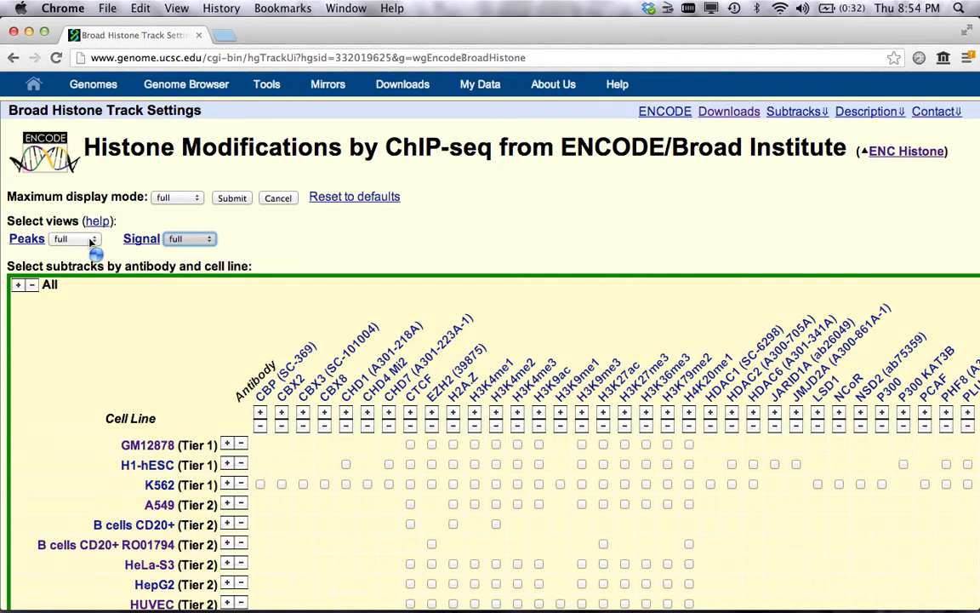
{"action": "left_click", "coordinate": [89, 241]}
{"action": "left_click", "coordinate": [81, 202]}
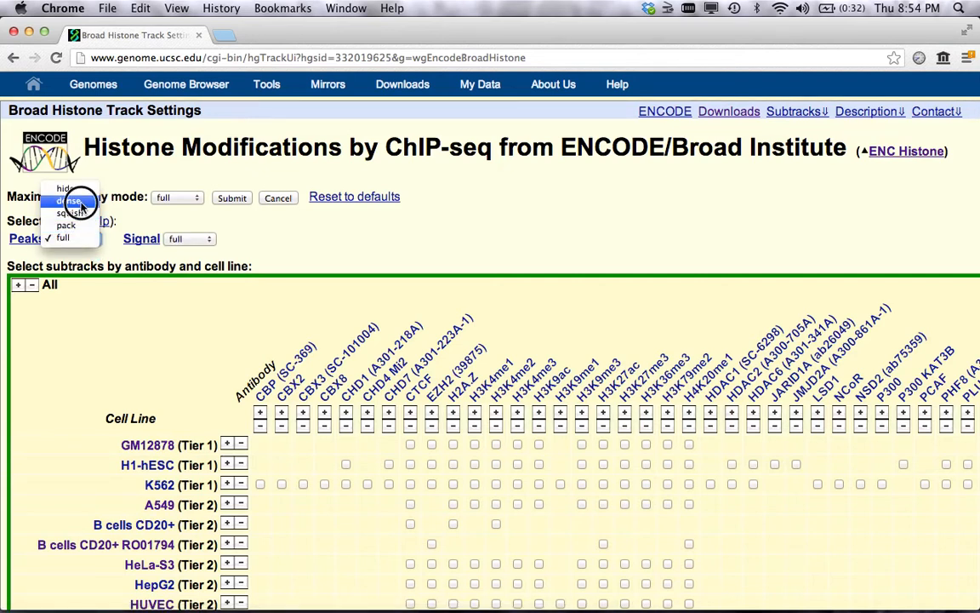
{"action": "left_click", "coordinate": [229, 197]}
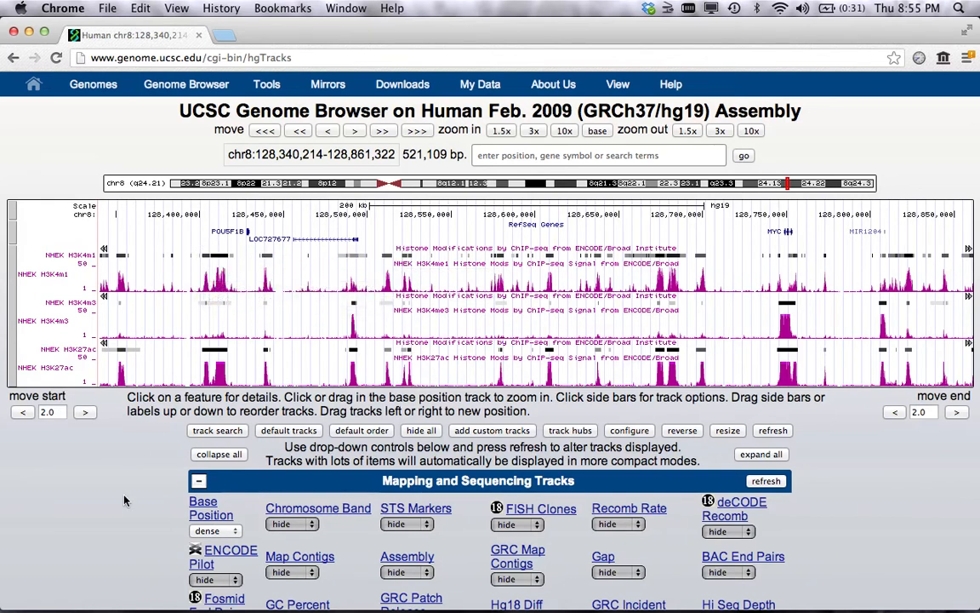
Expand Phenotype and Disease Associations, set the GWAS Catalog track to dense, and refresh the browser image
{"action": "scroll", "coordinate": [124, 501], "scroll_direction": "down", "scroll_amount": 6}
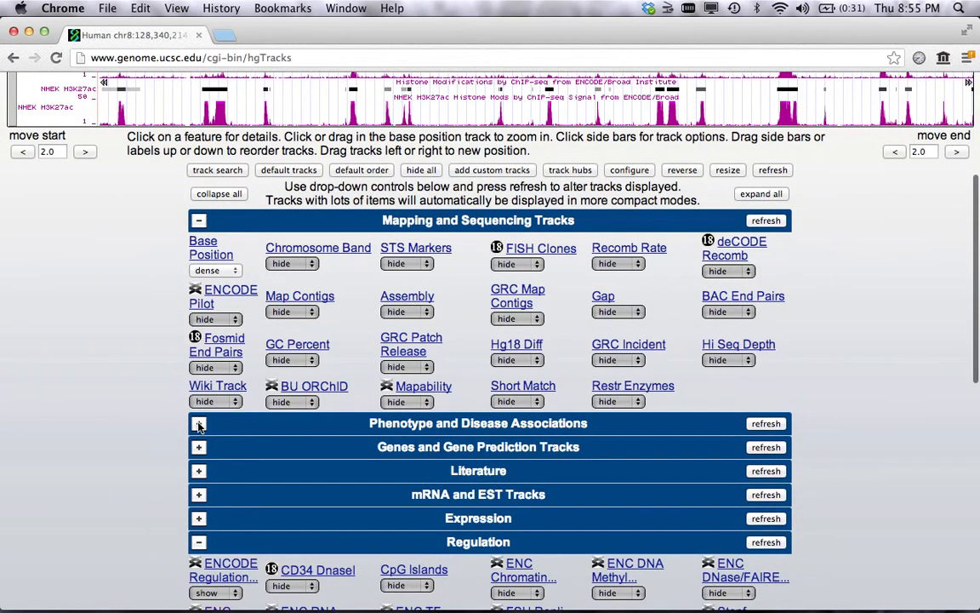
{"action": "left_click", "coordinate": [199, 426]}
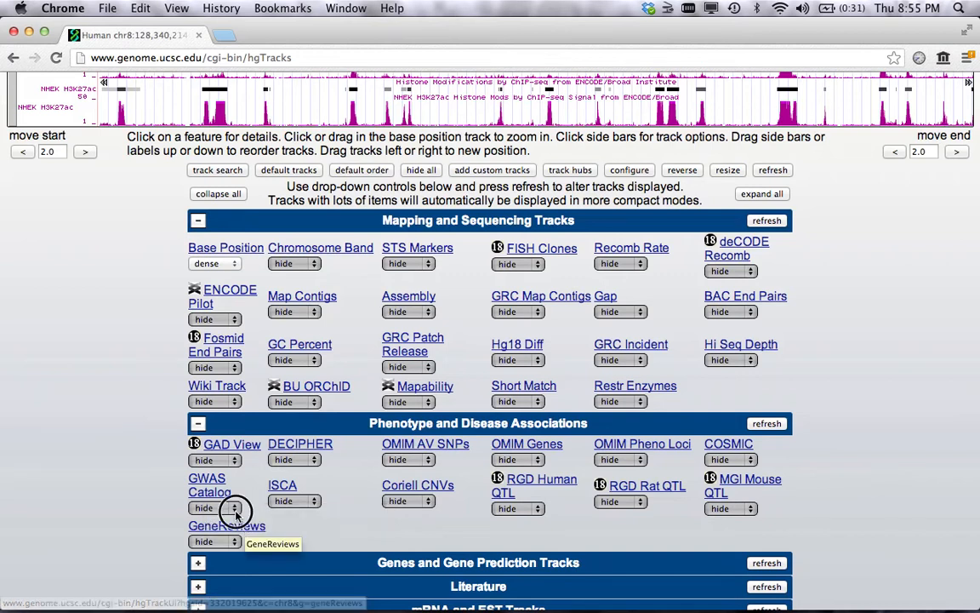
{"action": "left_click", "coordinate": [228, 508]}
{"action": "left_click", "coordinate": [210, 519]}
{"action": "left_click", "coordinate": [765, 424]}
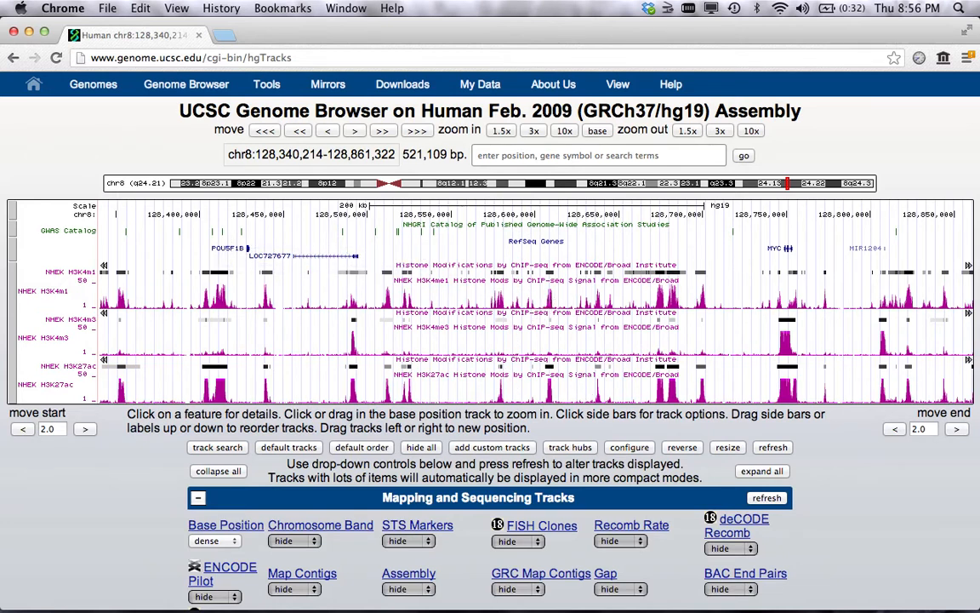
Switch to Preview to compare the browser view with the reference figure, and return to Chrome
{"action": "left_click_drag", "start_coordinate": [647, 0], "coordinate": [448, 174]}
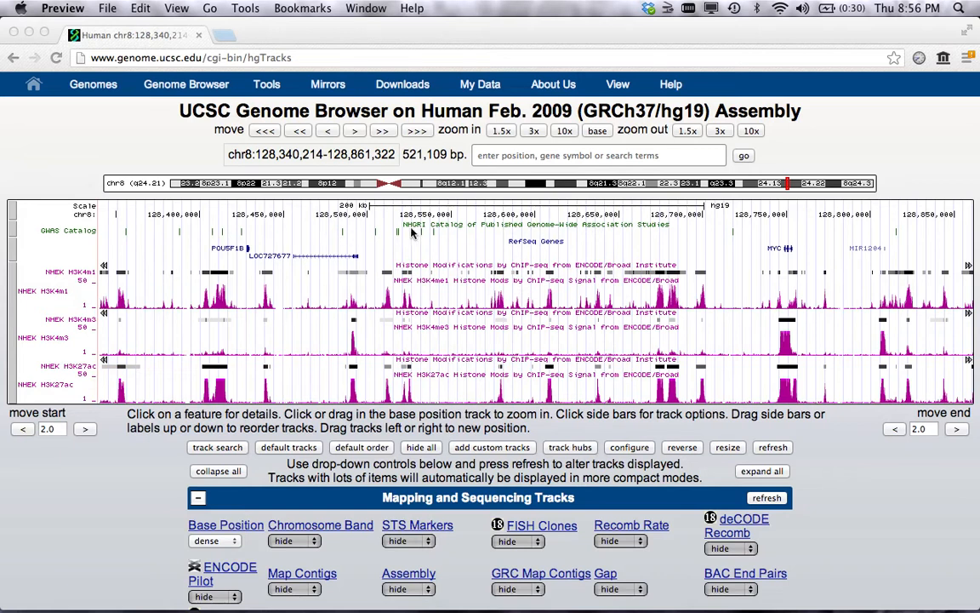
{"action": "left_click", "coordinate": [810, 24]}
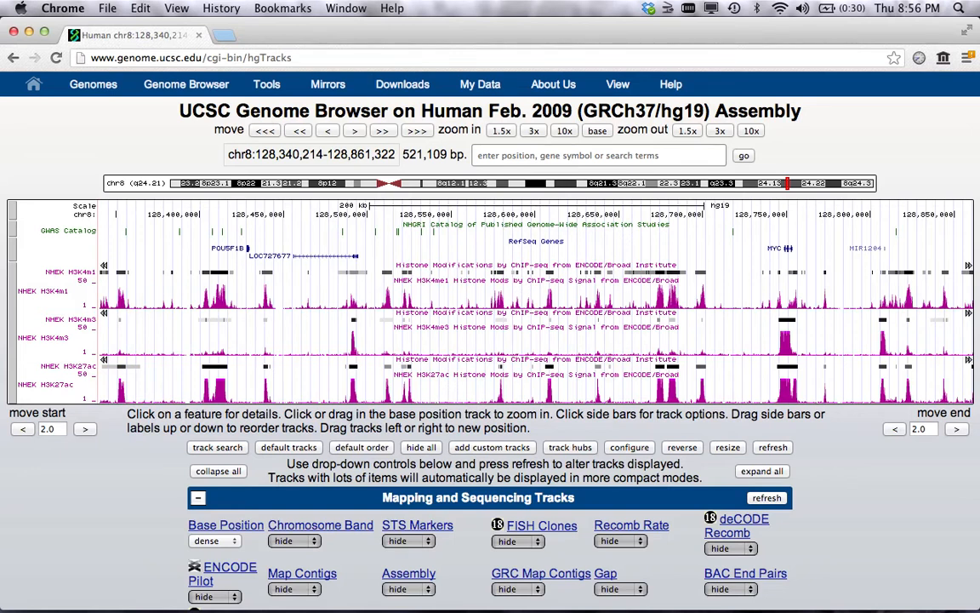
Switch to TextEdit, review the chr8 coordinate rows for myc_enhancer and myc_gene_body, and copy them
{"action": "key", "text": "super+Tab"}
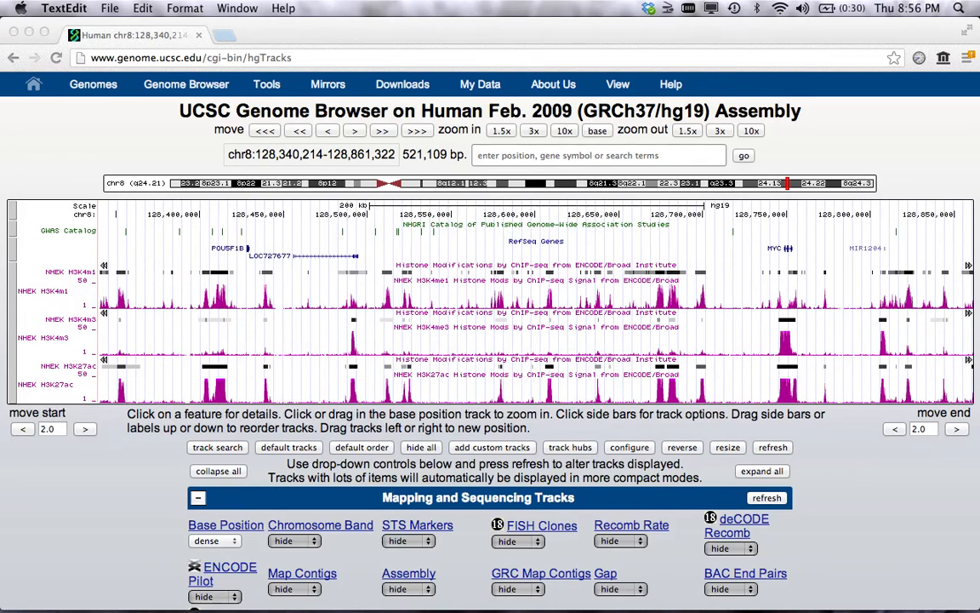
{"action": "left_click_drag", "start_coordinate": [979, 0], "coordinate": [635, 207]}
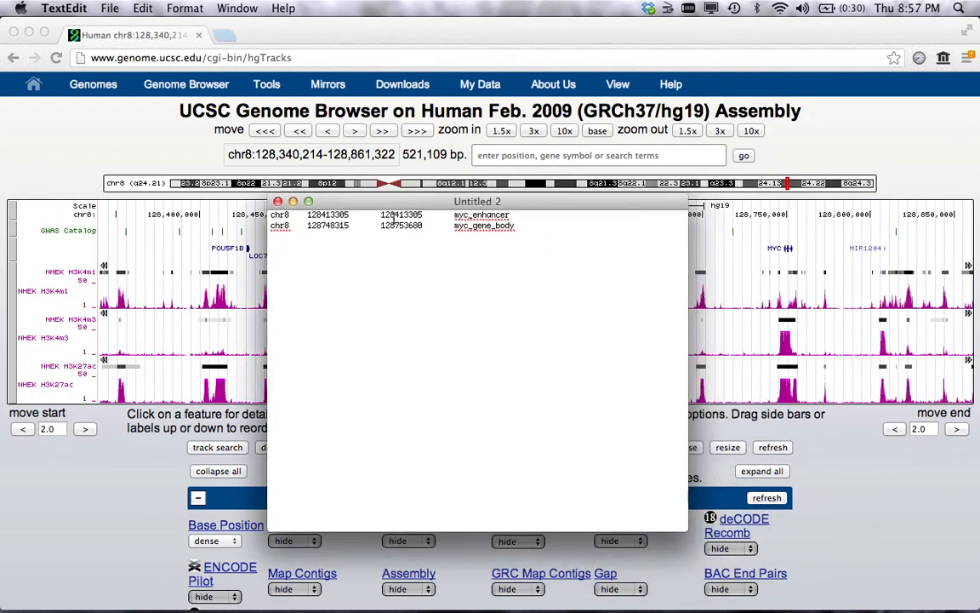
{"action": "left_click_drag", "start_coordinate": [455, 216], "coordinate": [510, 214]}
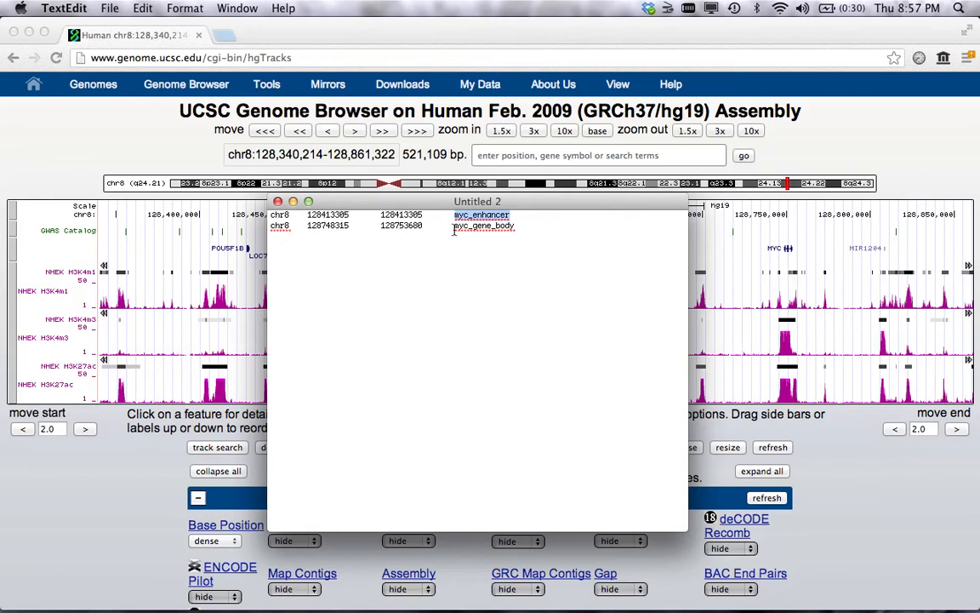
{"action": "left_click", "coordinate": [455, 228]}
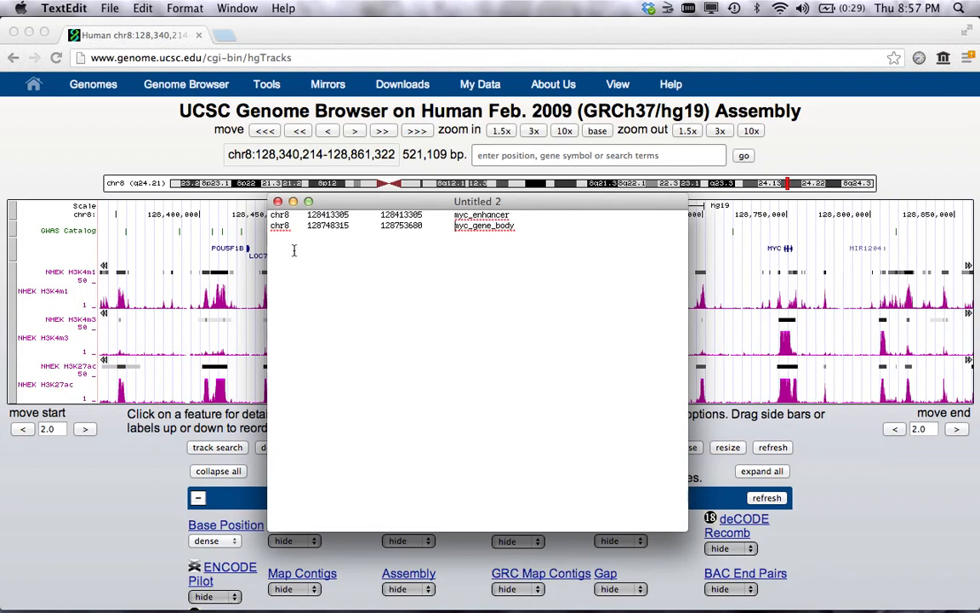
{"action": "left_click_drag", "start_coordinate": [362, 205], "coordinate": [478, 0]}
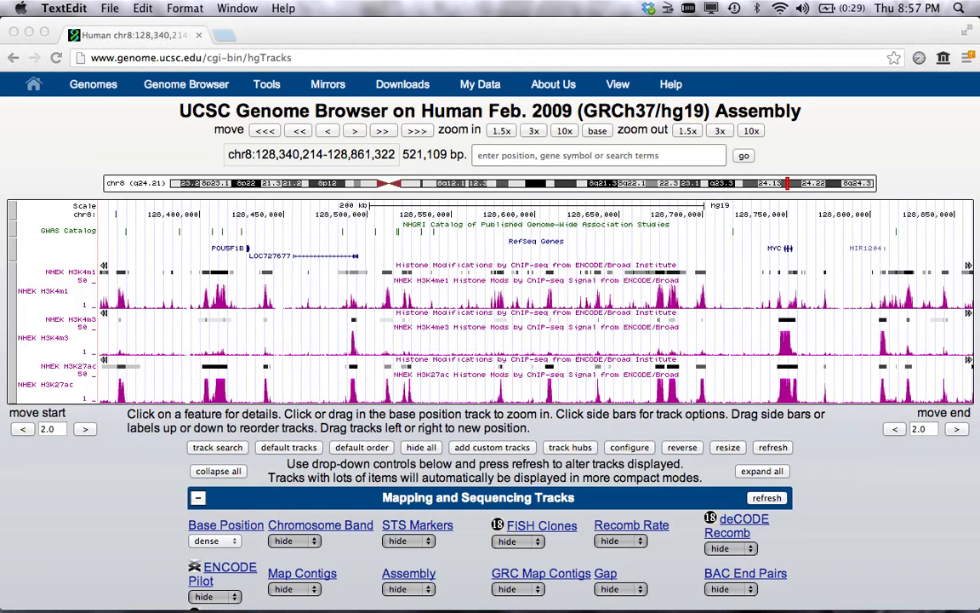
In Chrome, open the custom tracks form and paste the chr8 rows for myc_enhancer (128413305) and myc_gene_body (128748315 to 128753680) as data
{"action": "left_click", "coordinate": [504, 449]}
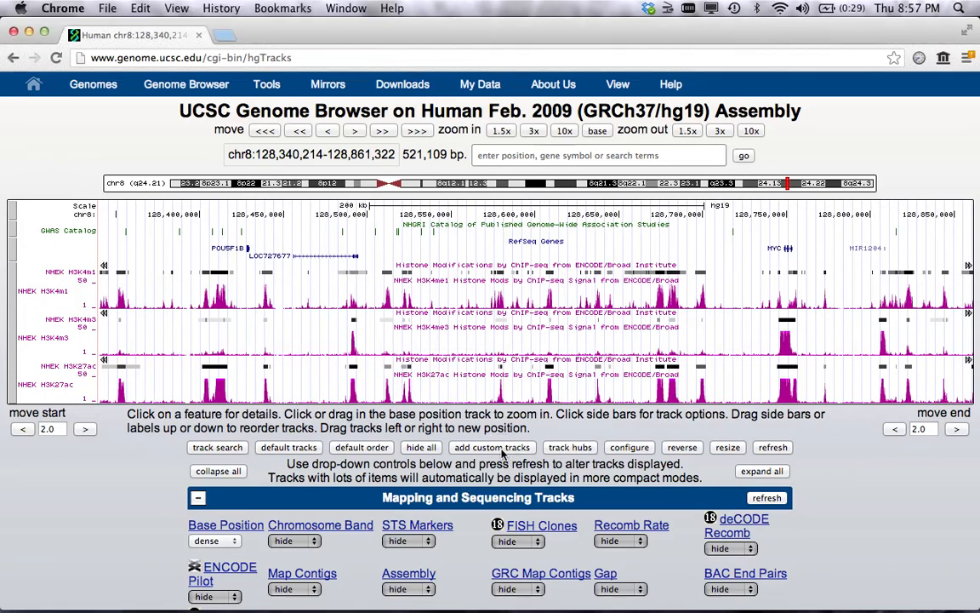
{"action": "left_click", "coordinate": [503, 449]}
{"action": "left_click", "coordinate": [169, 279]}
{"action": "key", "text": "super+v"}
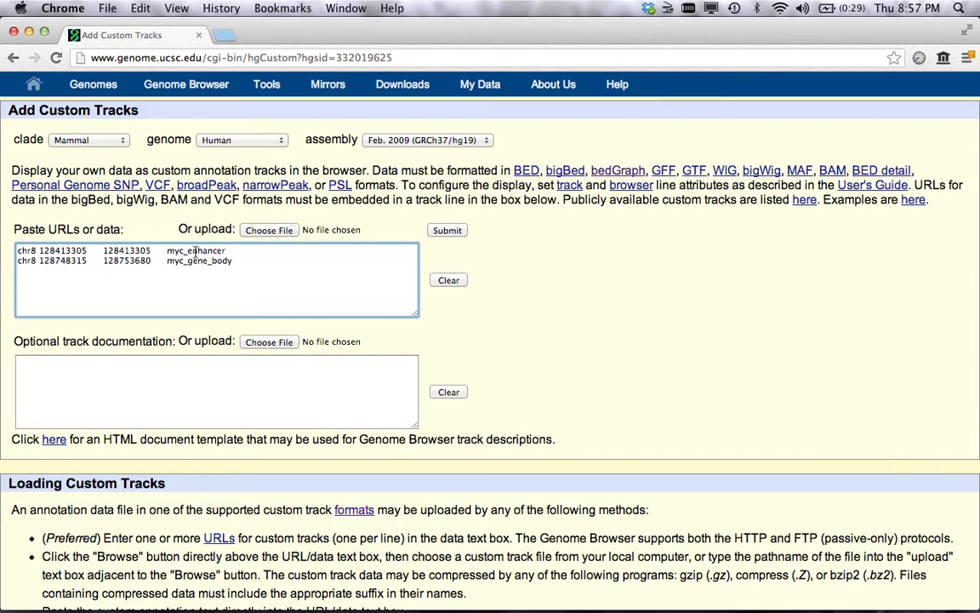
Submit the pasted custom track data and set the user track's name to csb250 in its configuration
{"action": "left_click", "coordinate": [446, 236]}
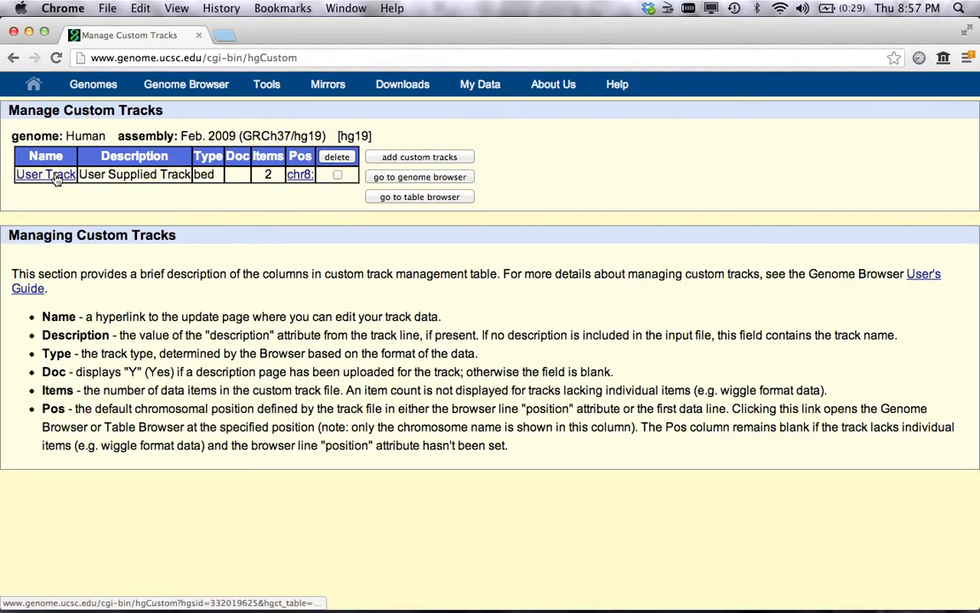
{"action": "left_click", "coordinate": [56, 175]}
{"action": "left_click", "coordinate": [72, 231]}
{"action": "key", "text": "shift+Right"}
{"action": "key", "text": "shift+Right"}
{"action": "key", "text": "shift+Right"}
{"action": "key", "text": "shift+Right"}
{"action": "key", "text": "shift+Right"}
{"action": "key", "text": "shift+Right"}
{"action": "key", "text": "shift+Right"}
{"action": "type", "text": "csb250"}
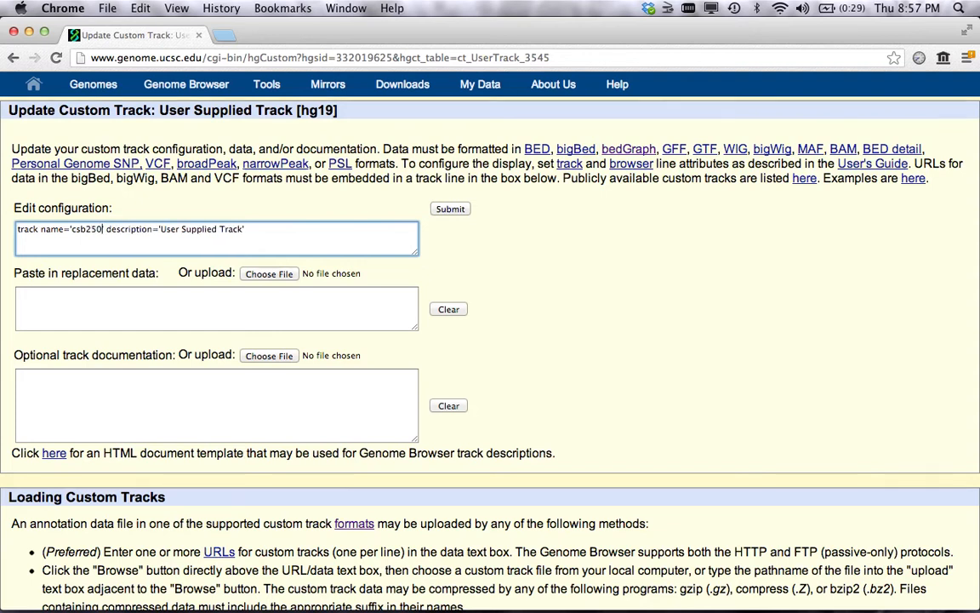
Replace the custom track's description with csb250 and submit the updated configuration
{"action": "left_click_drag", "start_coordinate": [160, 230], "coordinate": [243, 230]}
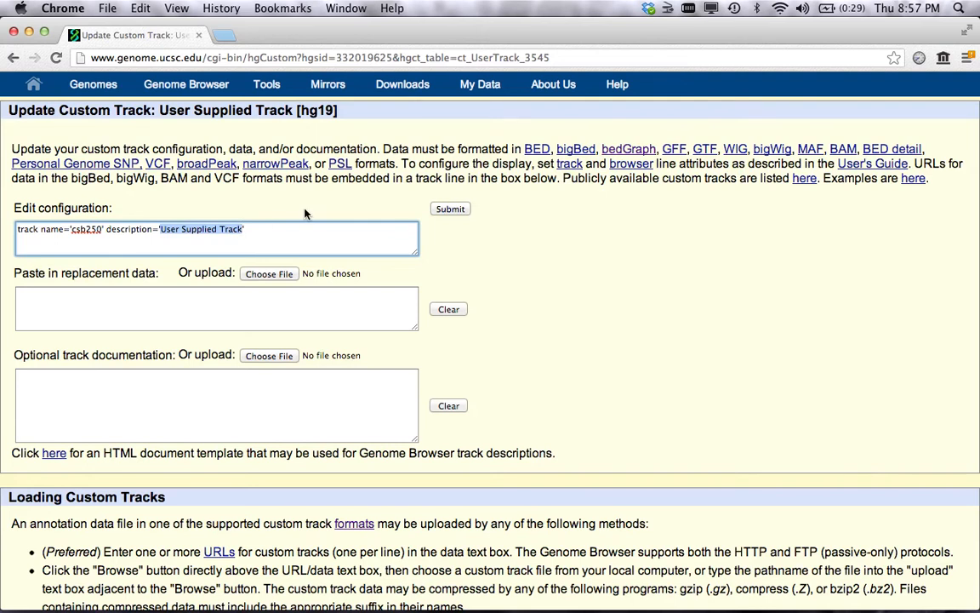
{"action": "type", "text": "csb2"}
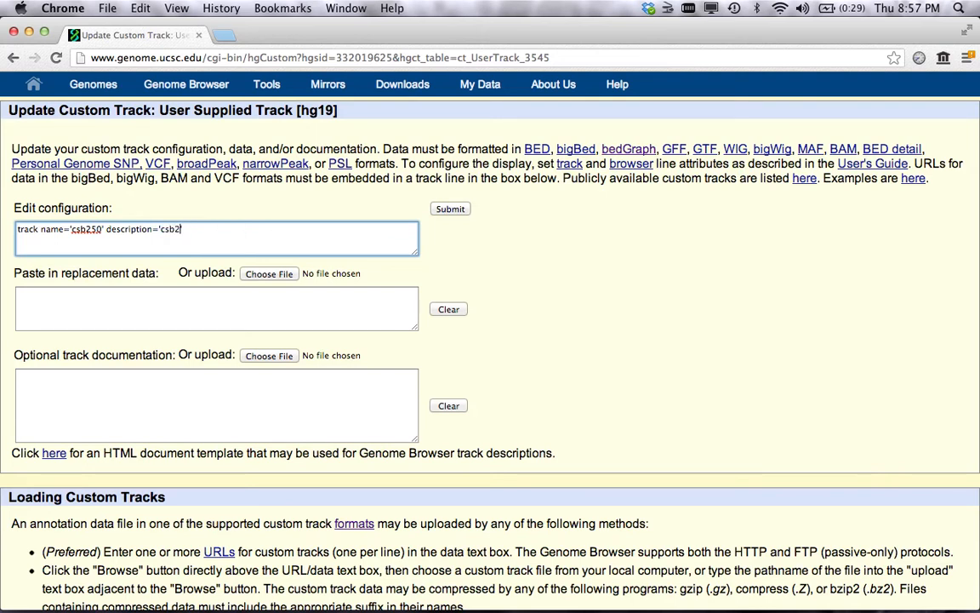
{"action": "type", "text": "50"}
{"action": "left_click", "coordinate": [450, 208]}
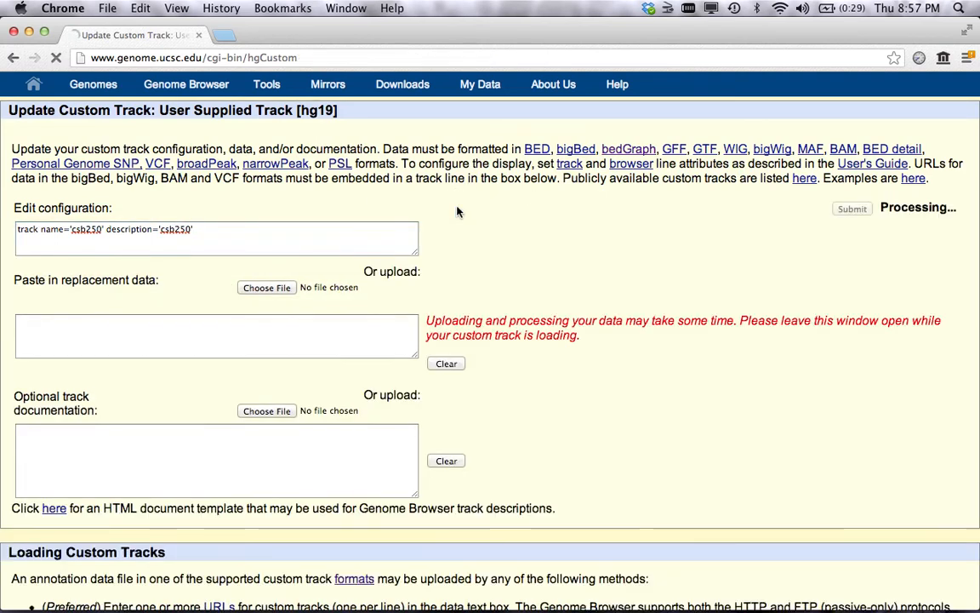
Return to the genome browser and go to the MYC (Homo sapiens v-myc myelocytomatosis viral oncogene homolog) gene
{"action": "left_click", "coordinate": [336, 177]}
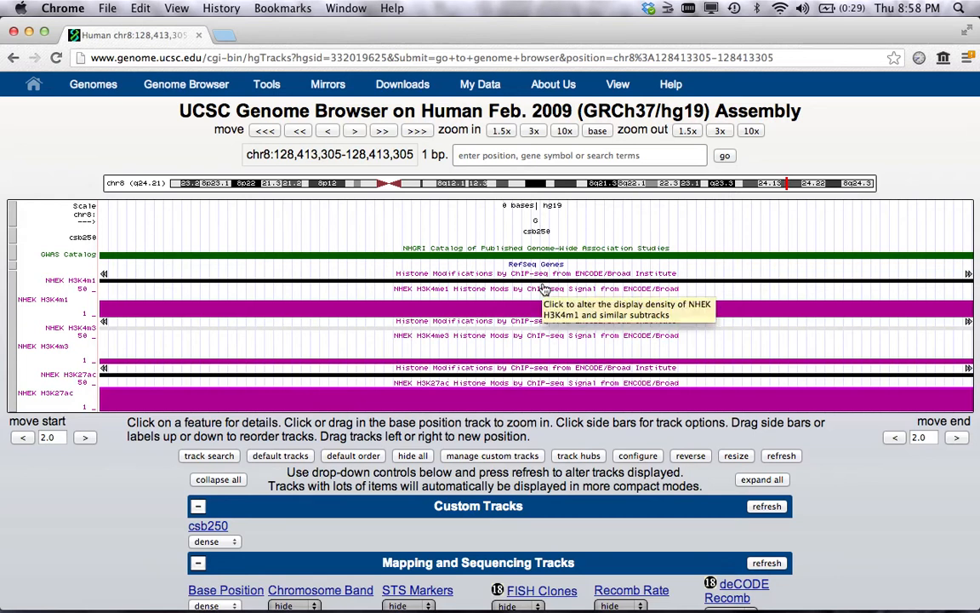
{"action": "left_click", "coordinate": [646, 154]}
{"action": "type", "text": "myc"}
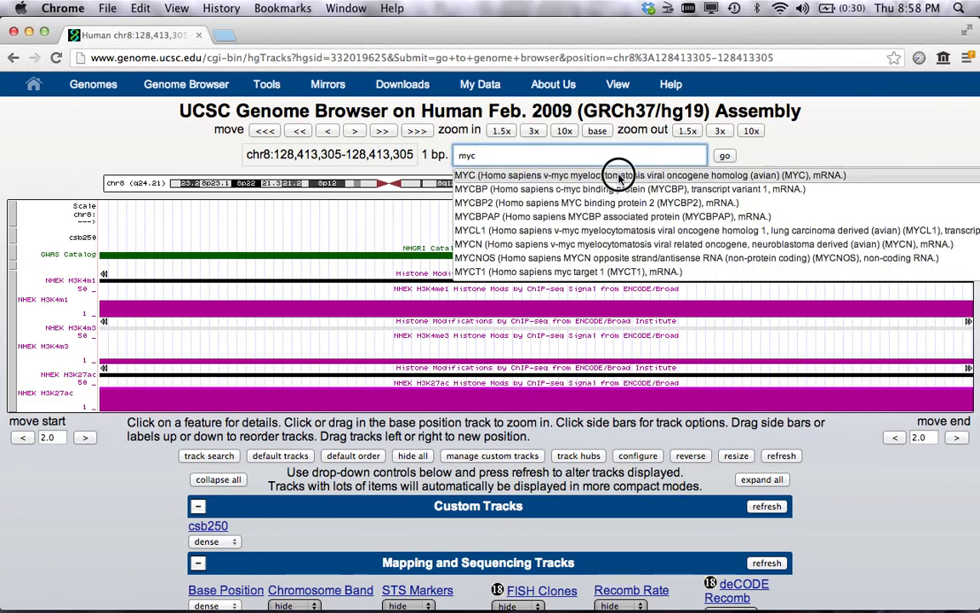
{"action": "left_click", "coordinate": [618, 175]}
{"action": "left_click", "coordinate": [730, 156]}
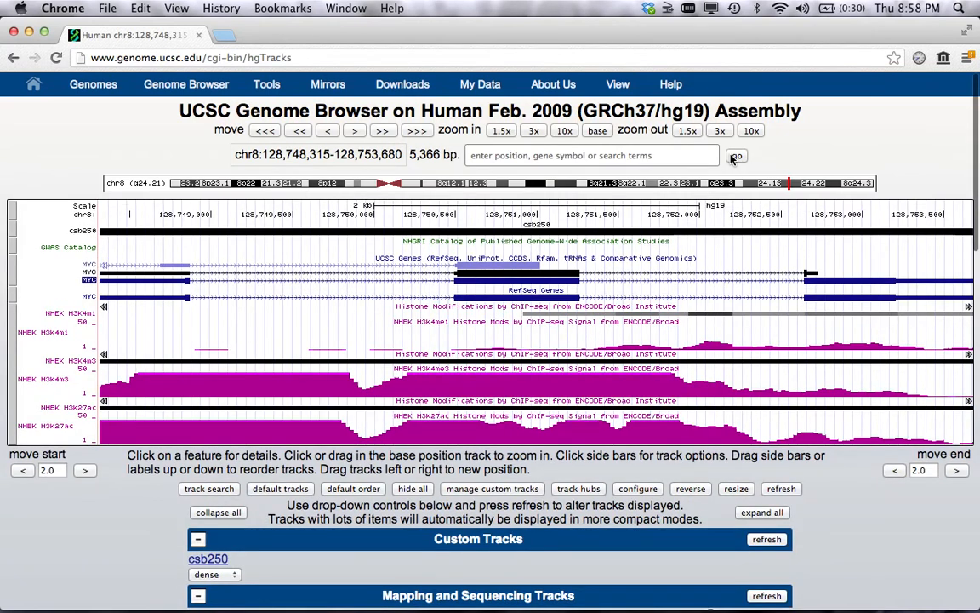
Zoom out 10x three times, and zoom in on chr8:128,373,077-128,814,375 so it spans both csb250 items
{"action": "left_click", "coordinate": [752, 131]}
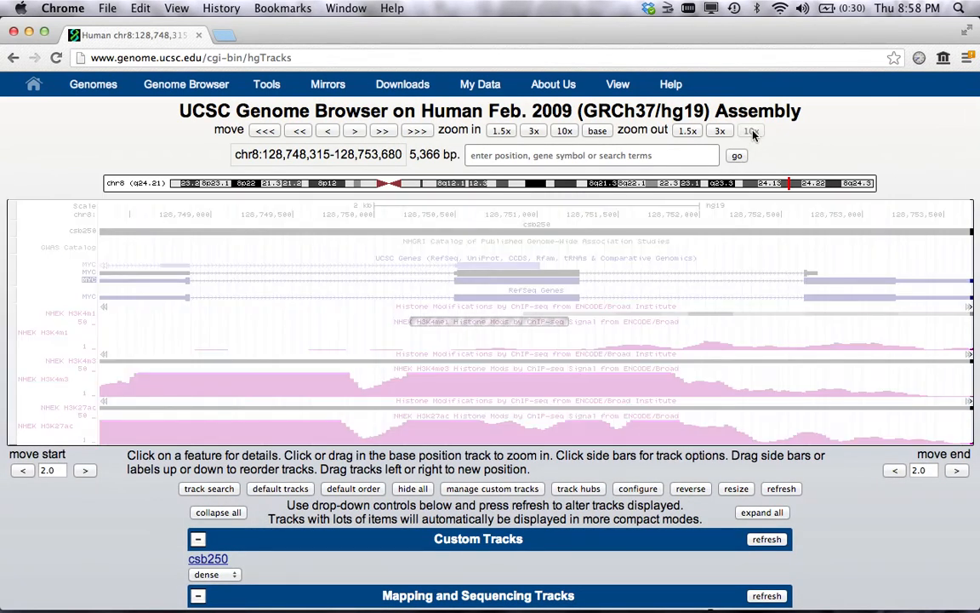
{"action": "left_click", "coordinate": [751, 131]}
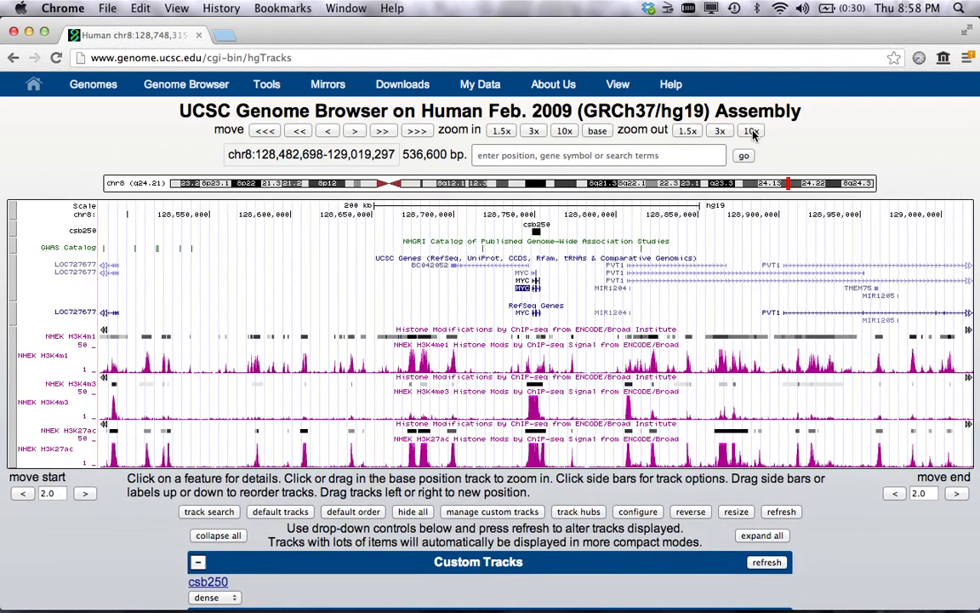
{"action": "left_click", "coordinate": [751, 131]}
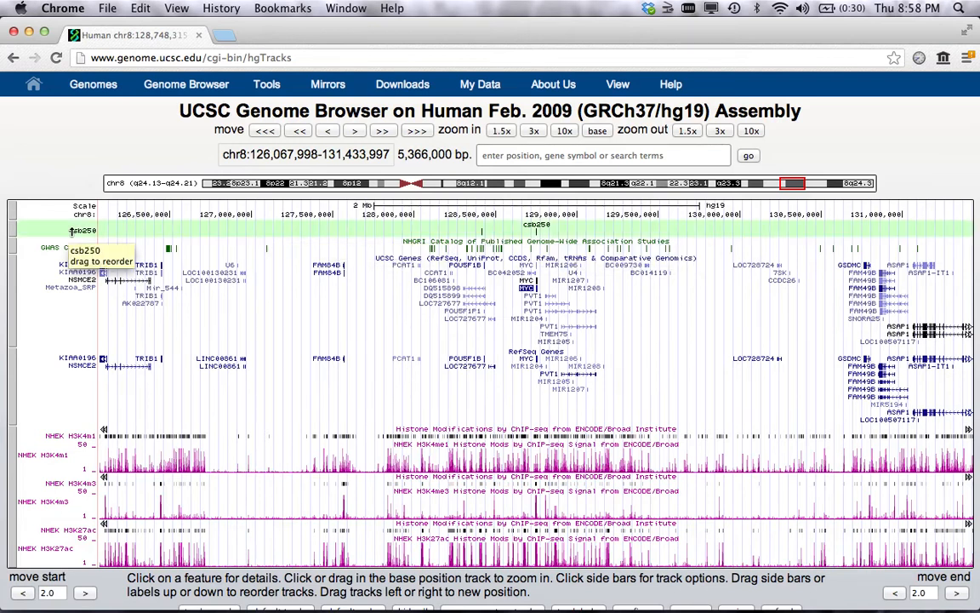
{"action": "left_click_drag", "start_coordinate": [473, 205], "coordinate": [545, 204]}
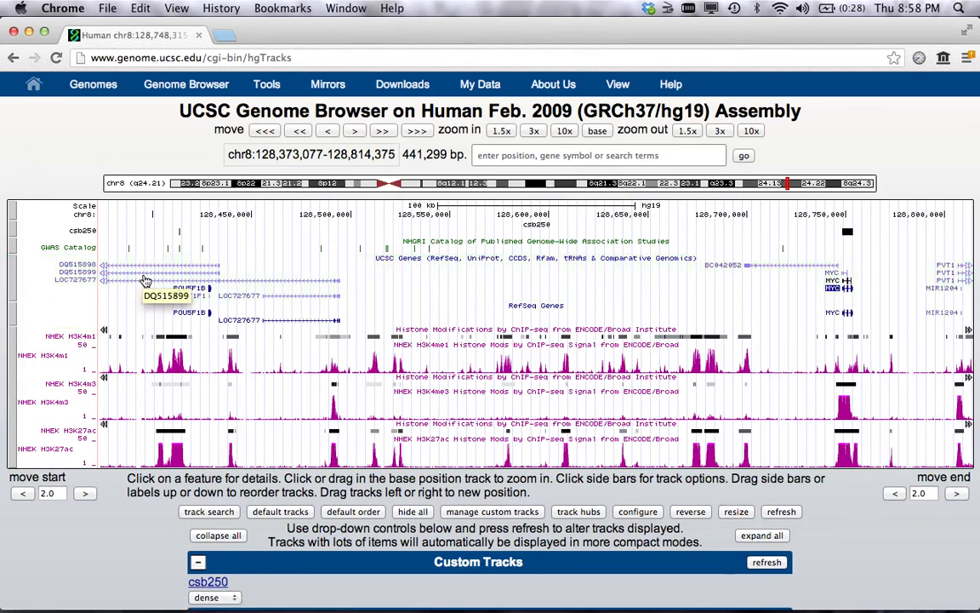
Hide the UCSC Genes and GWAS Catalog tracks in the browser image
{"action": "right_click", "coordinate": [14, 279]}
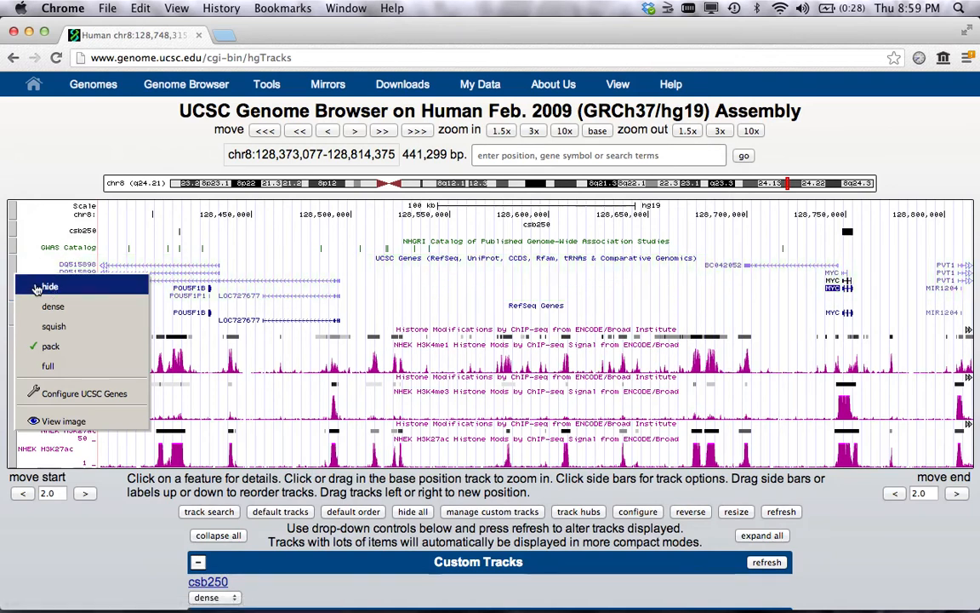
{"action": "left_click", "coordinate": [35, 287]}
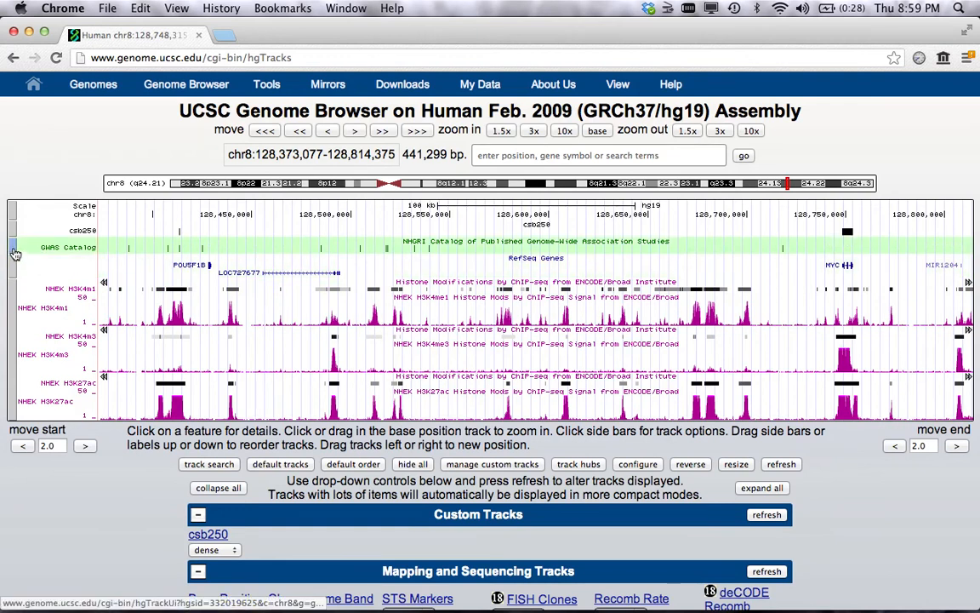
{"action": "right_click", "coordinate": [14, 253]}
{"action": "left_click", "coordinate": [20, 258]}
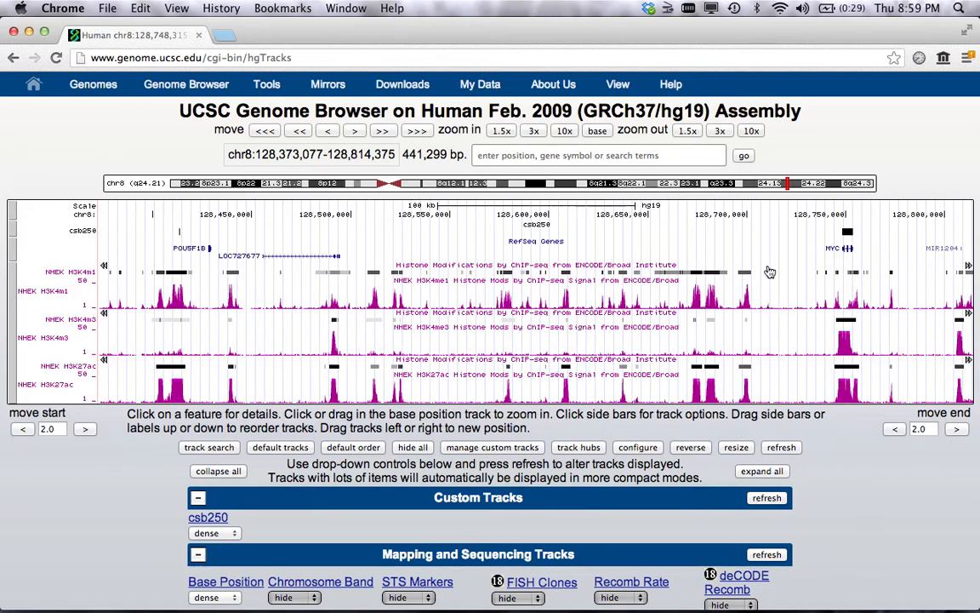
Open the image configuration and turn off the light blue vertical guidelines and the description above each track
{"action": "left_click", "coordinate": [638, 451]}
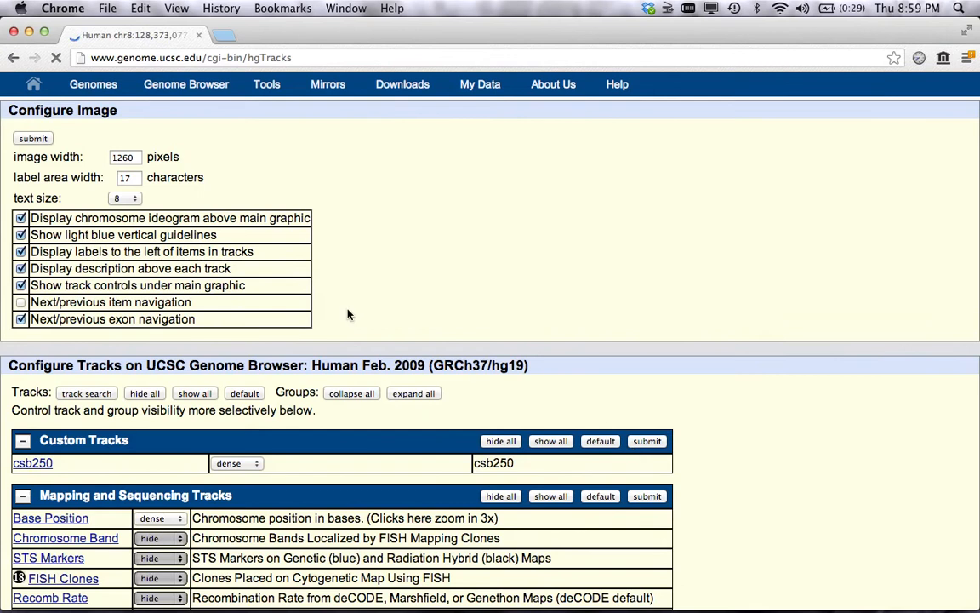
{"action": "left_click", "coordinate": [22, 236]}
{"action": "left_click", "coordinate": [21, 269]}
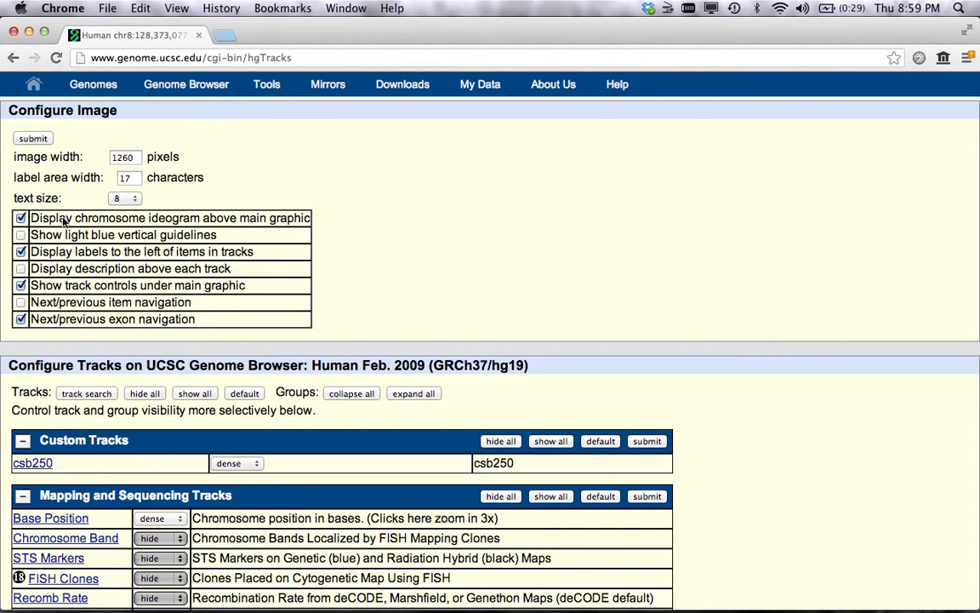
Set the image width to 600 pixels and the text size to 10, and submit the configuration
{"action": "double_click", "coordinate": [121, 157]}
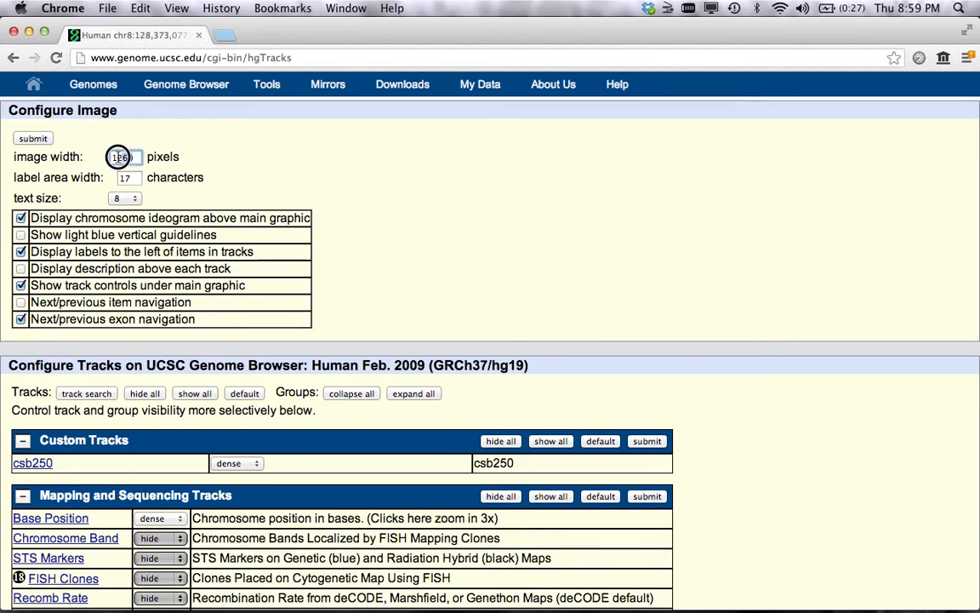
{"action": "type", "text": "600"}
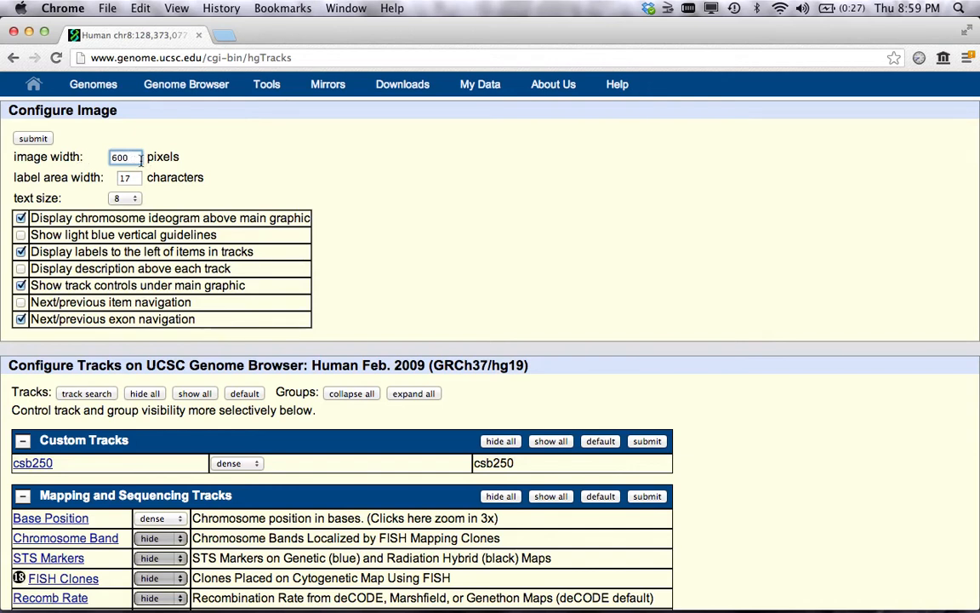
{"action": "left_click", "coordinate": [126, 198]}
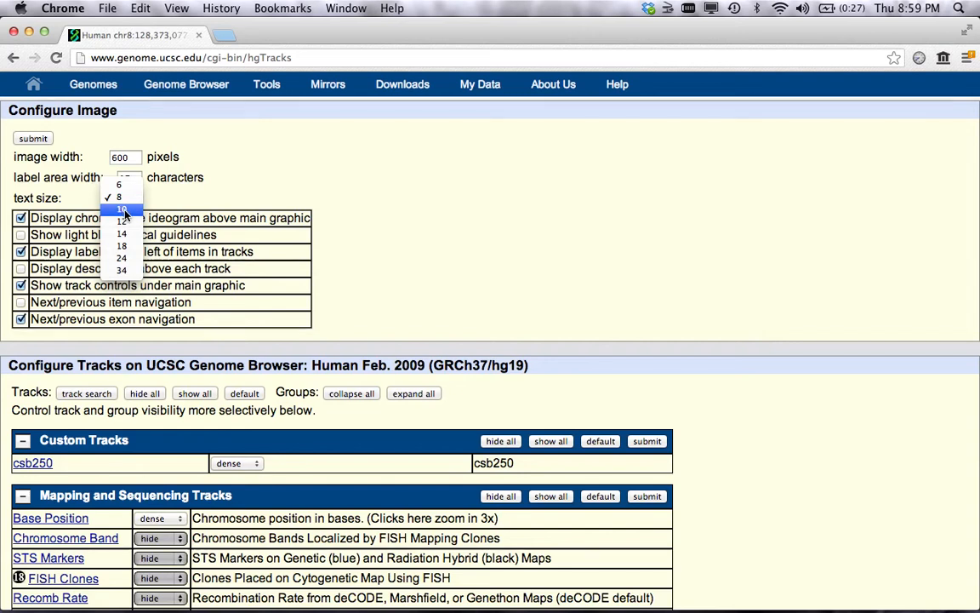
{"action": "left_click", "coordinate": [125, 211]}
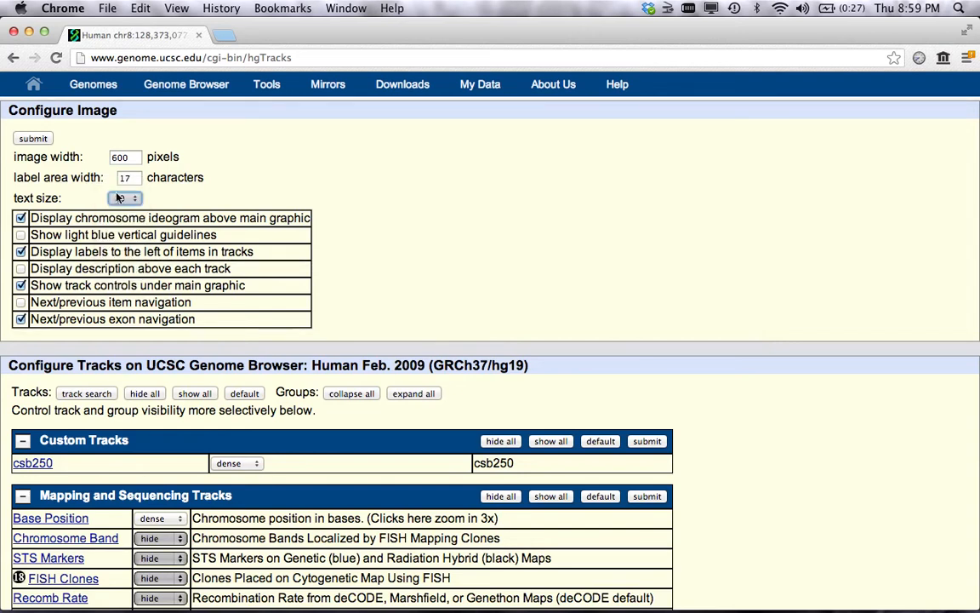
{"action": "left_click", "coordinate": [36, 140]}
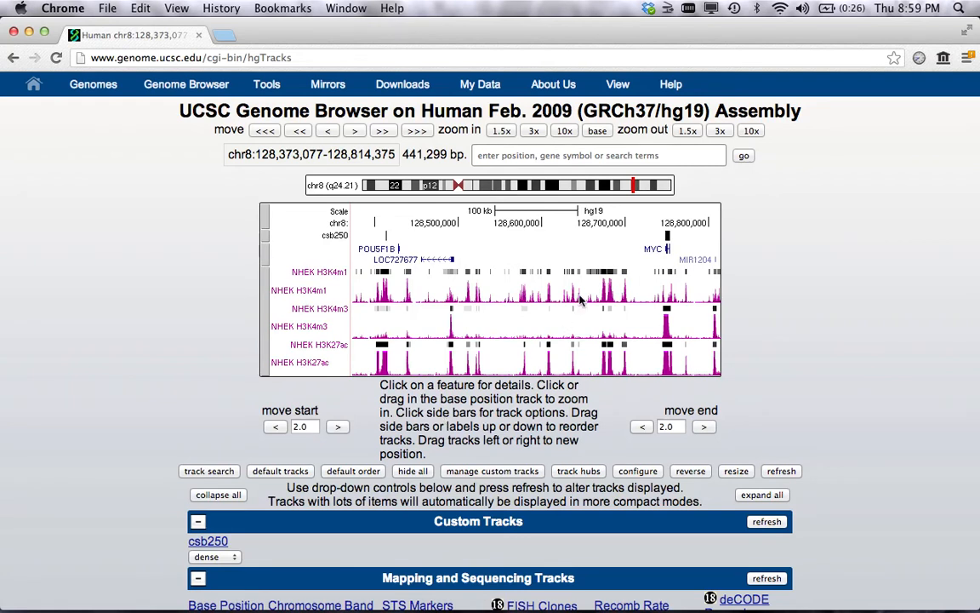
Open the PDF/PS output page for the current browser view
{"action": "mouse_move", "coordinate": [624, 92]}
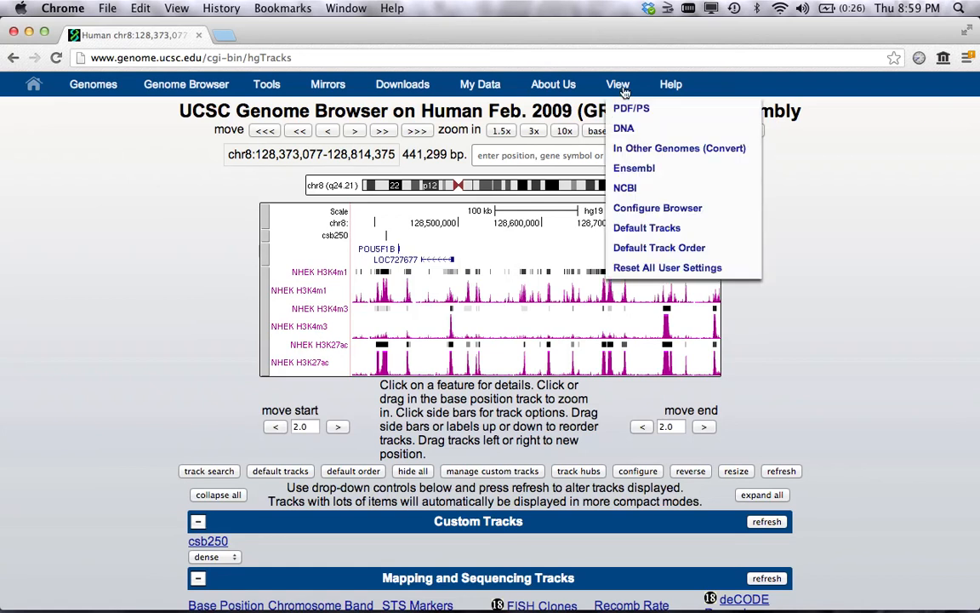
{"action": "left_click", "coordinate": [622, 111]}
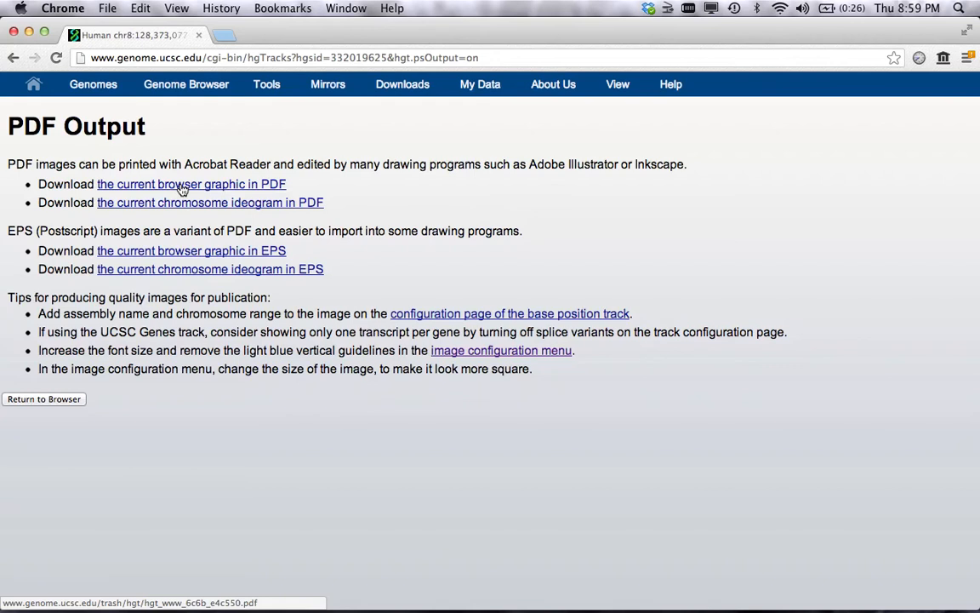
{"action": "left_click", "coordinate": [186, 254]}
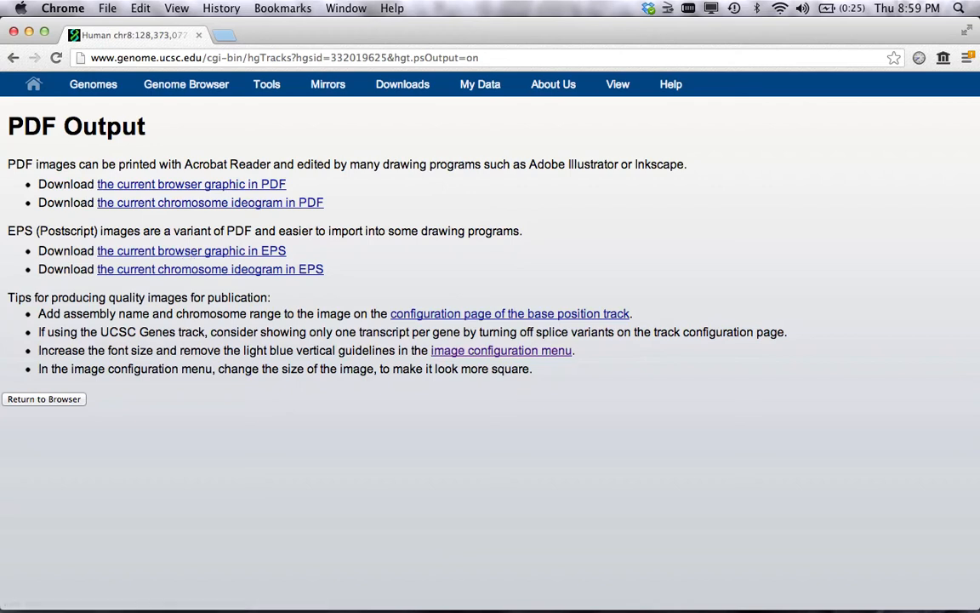
Review the myc_enhancer_locus reference figure in Preview and close its window
{"action": "left_click_drag", "start_coordinate": [595, 0], "coordinate": [366, 162]}
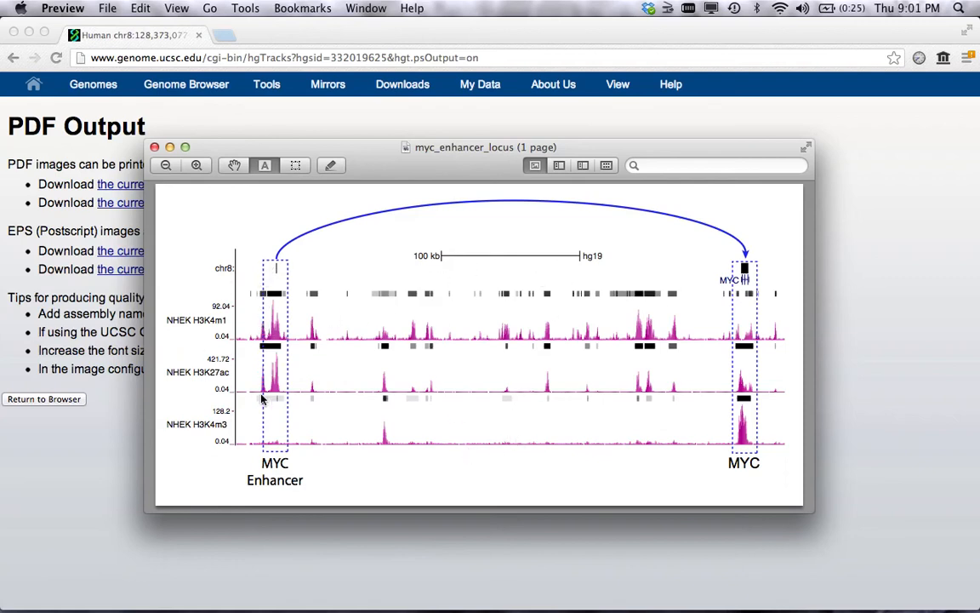
{"action": "key", "text": "super+w"}
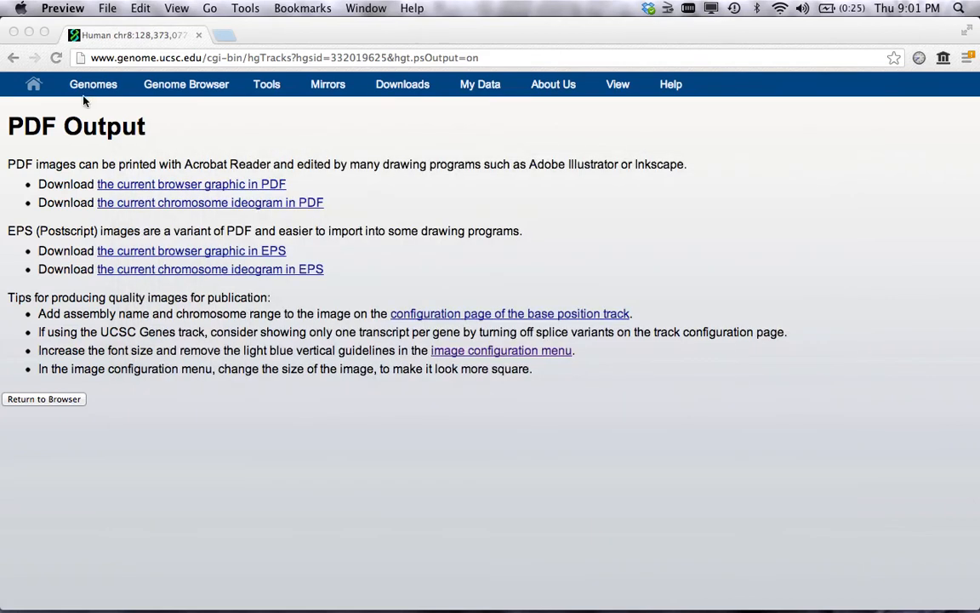
In Chrome, open the current browser graphic in PDF and save it as hgt_www_6c6b_e4c550 in the temp folder
{"action": "left_click", "coordinate": [151, 189]}
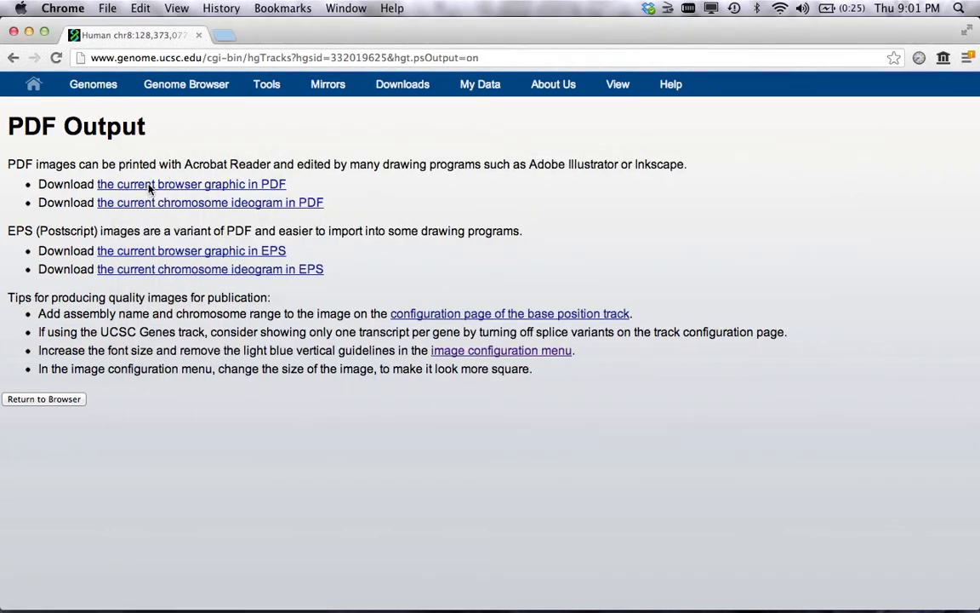
{"action": "left_click", "coordinate": [150, 187]}
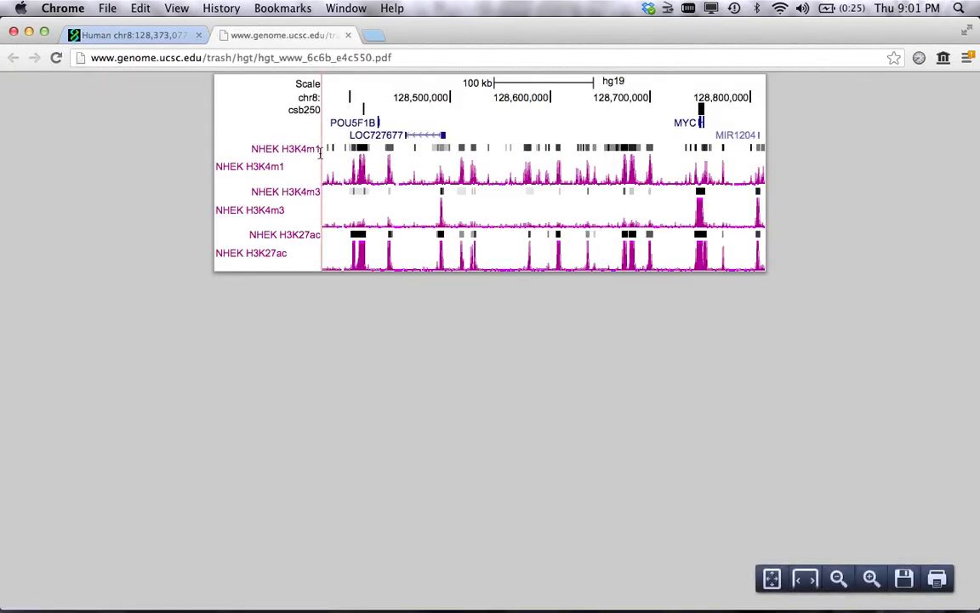
{"action": "left_click", "coordinate": [904, 581]}
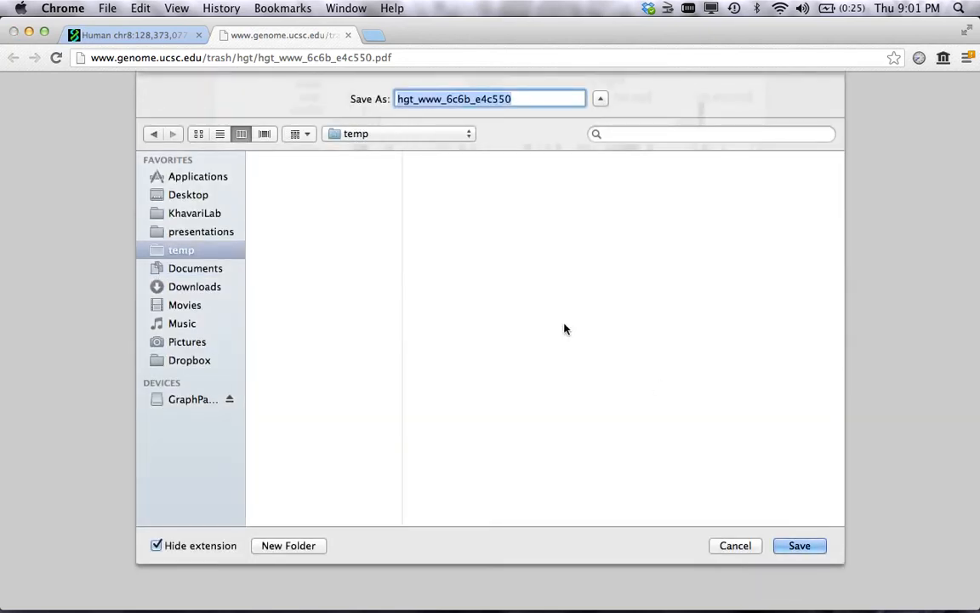
{"action": "left_click", "coordinate": [800, 545]}
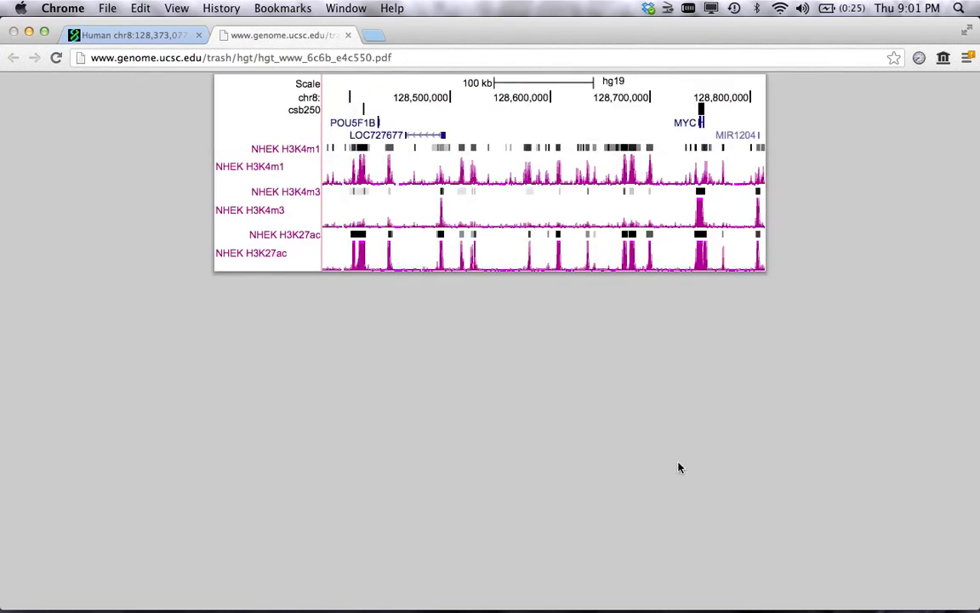